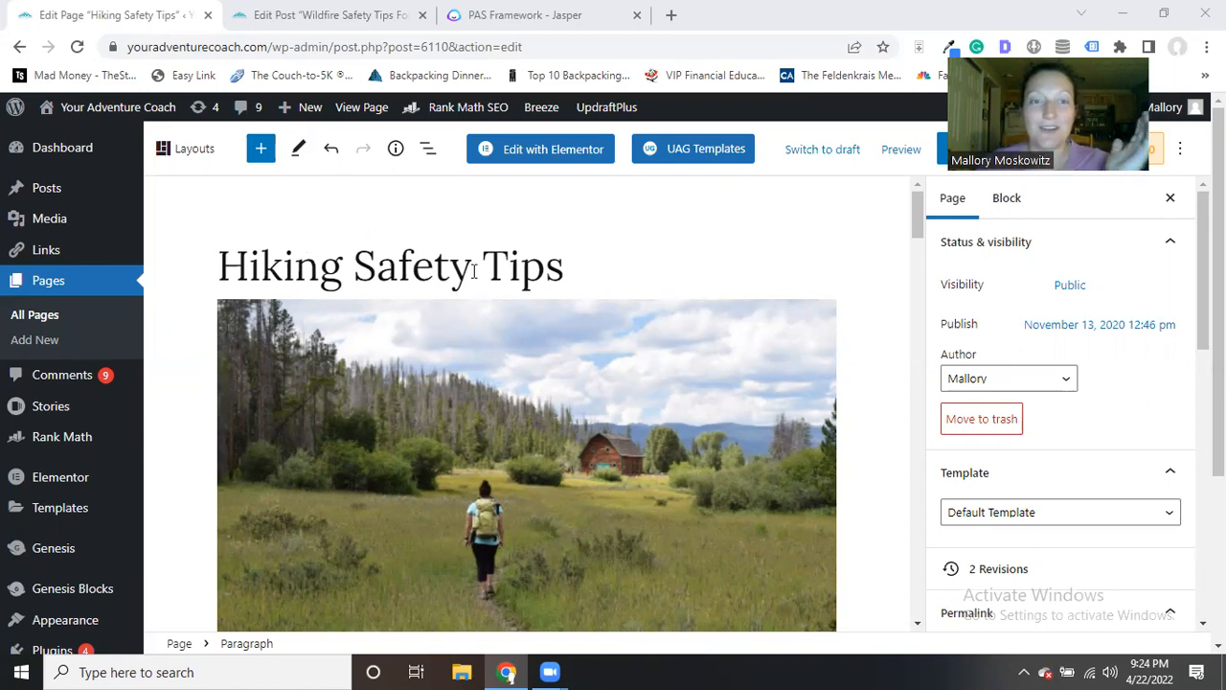
- Read through the opening of the Hiking Safety Tips page, including the introductory paragraph below the hiker photo
scroll(550, 254, down, 1)
scroll(553, 249, down, 4)
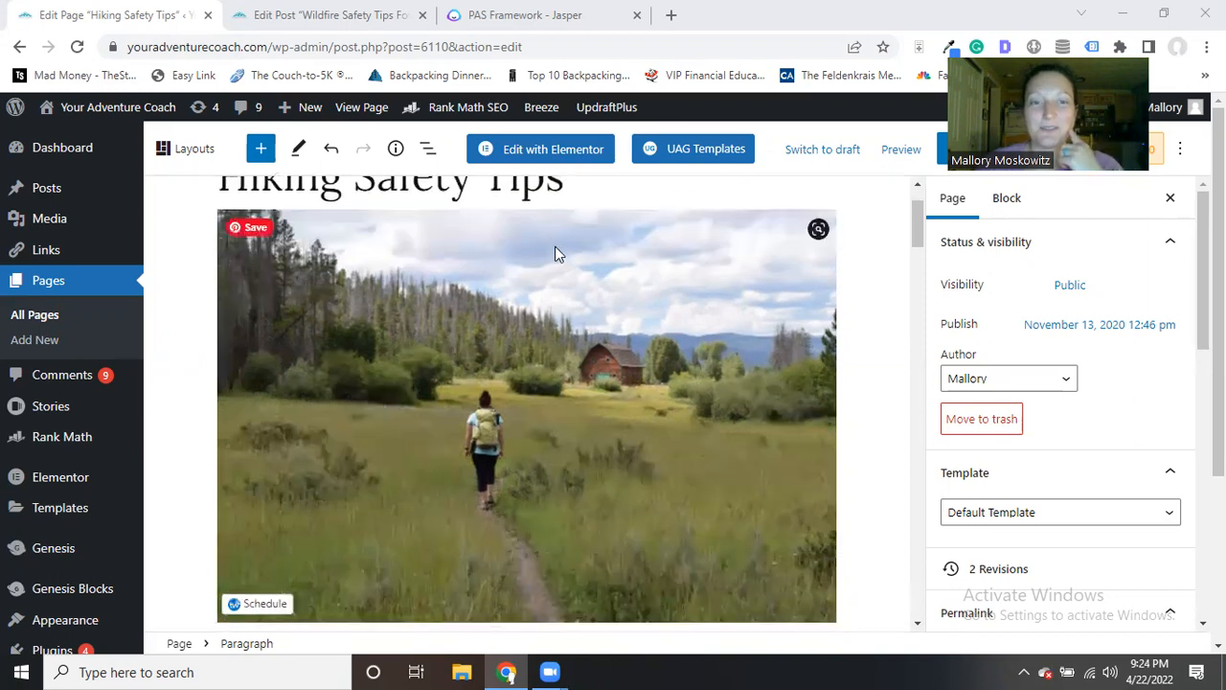
scroll(633, 378, down, 1)
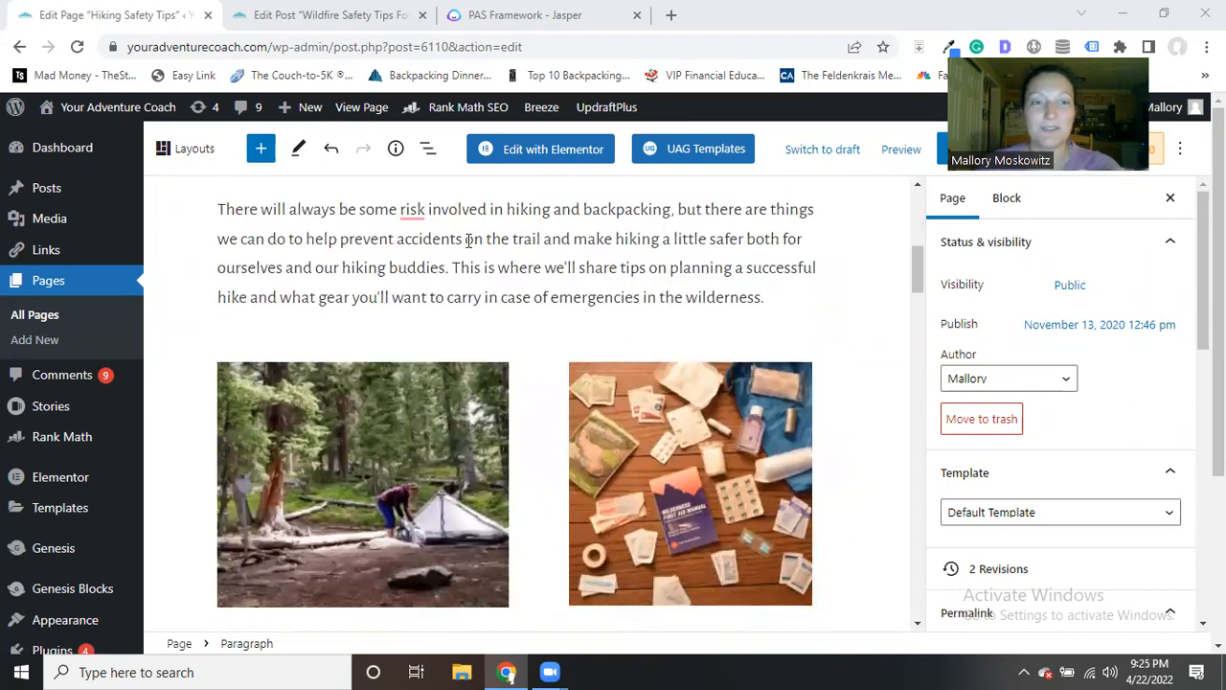
drag(316, 210, 716, 276)
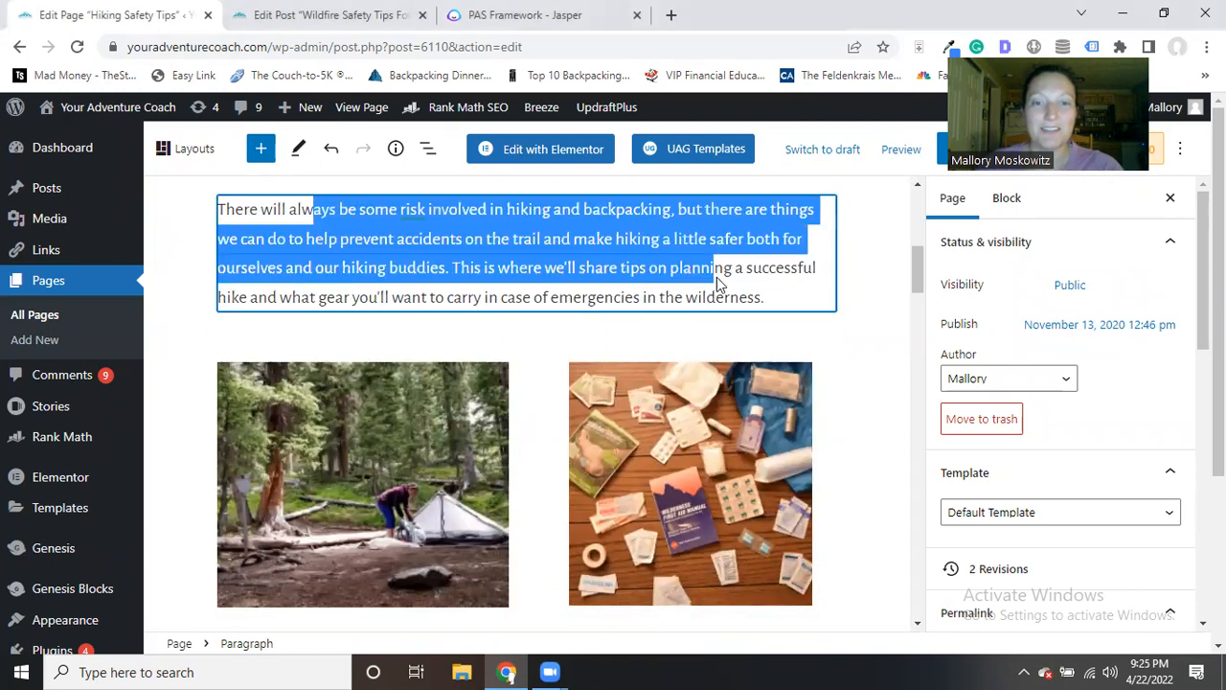
click(717, 279)
scroll(718, 278, down, 2)
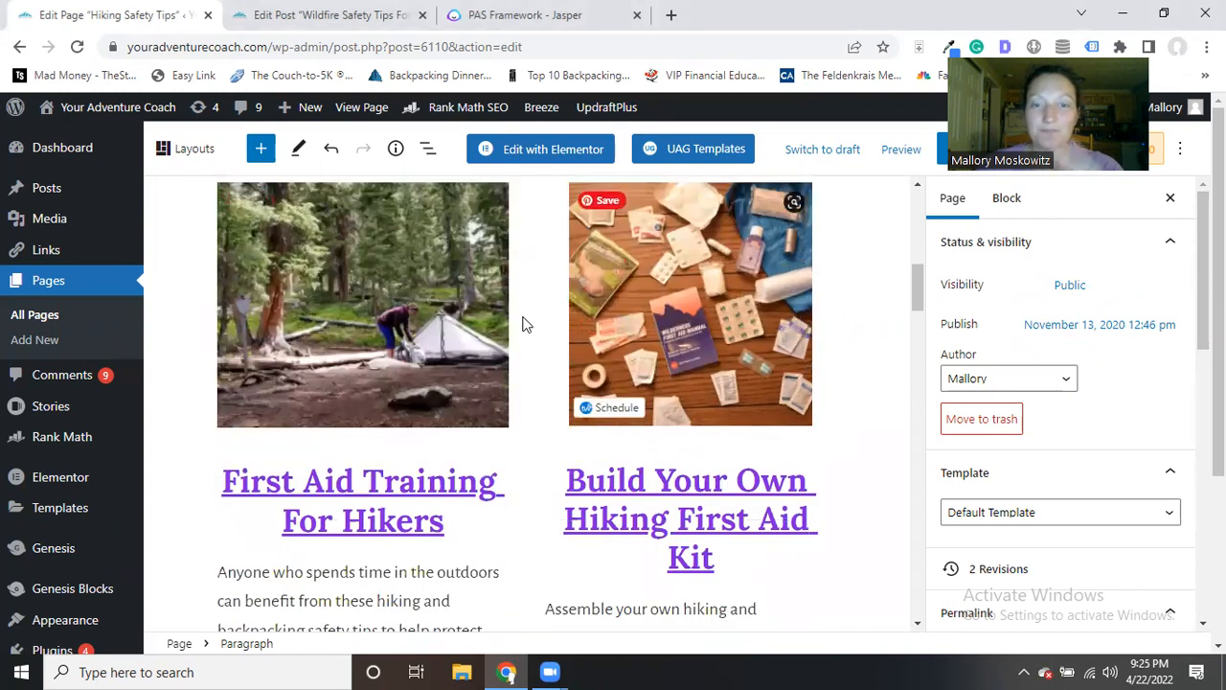
- Inspect the links on the "First Aid Training For Hikers" and "Build Your Own Hiking First Aid Kit" headings and the description beneath the first
click(349, 479)
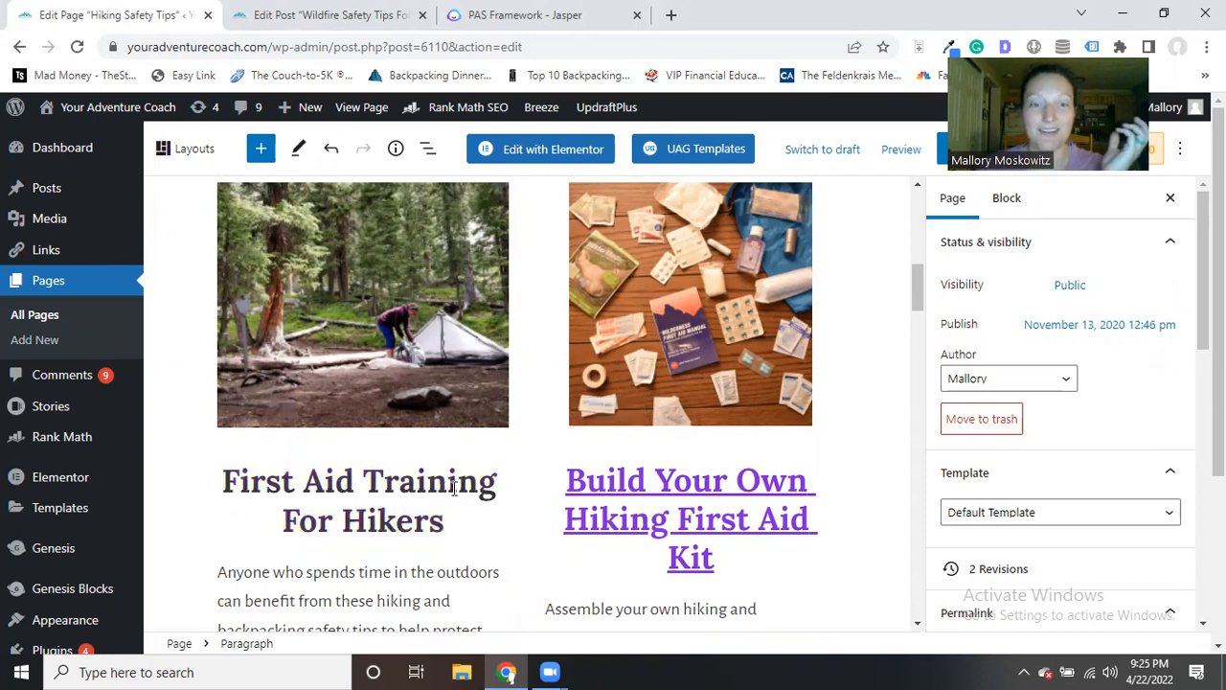
click(384, 484)
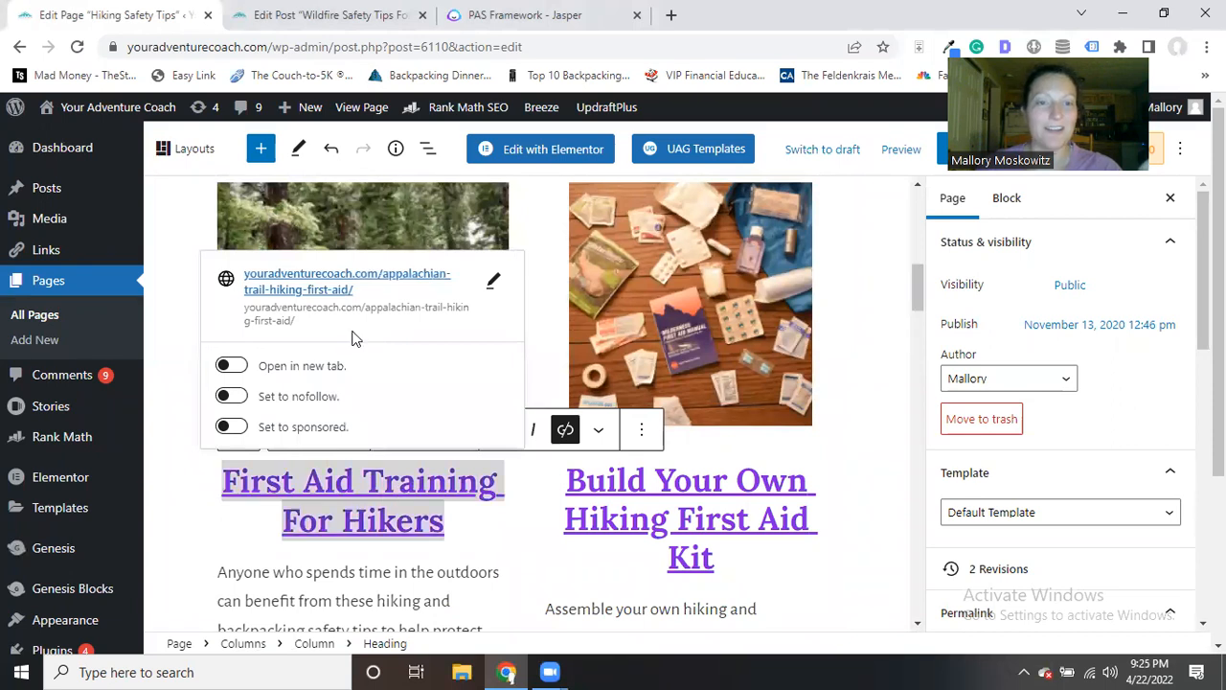
click(657, 478)
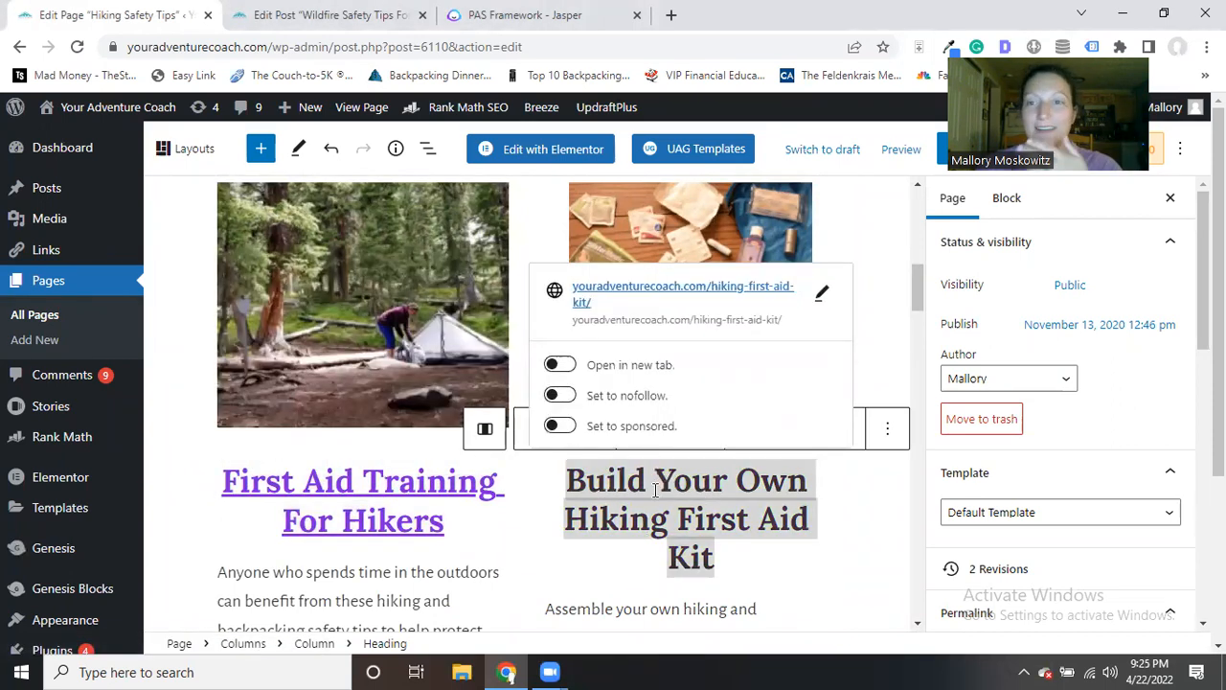
scroll(603, 484, down, 2)
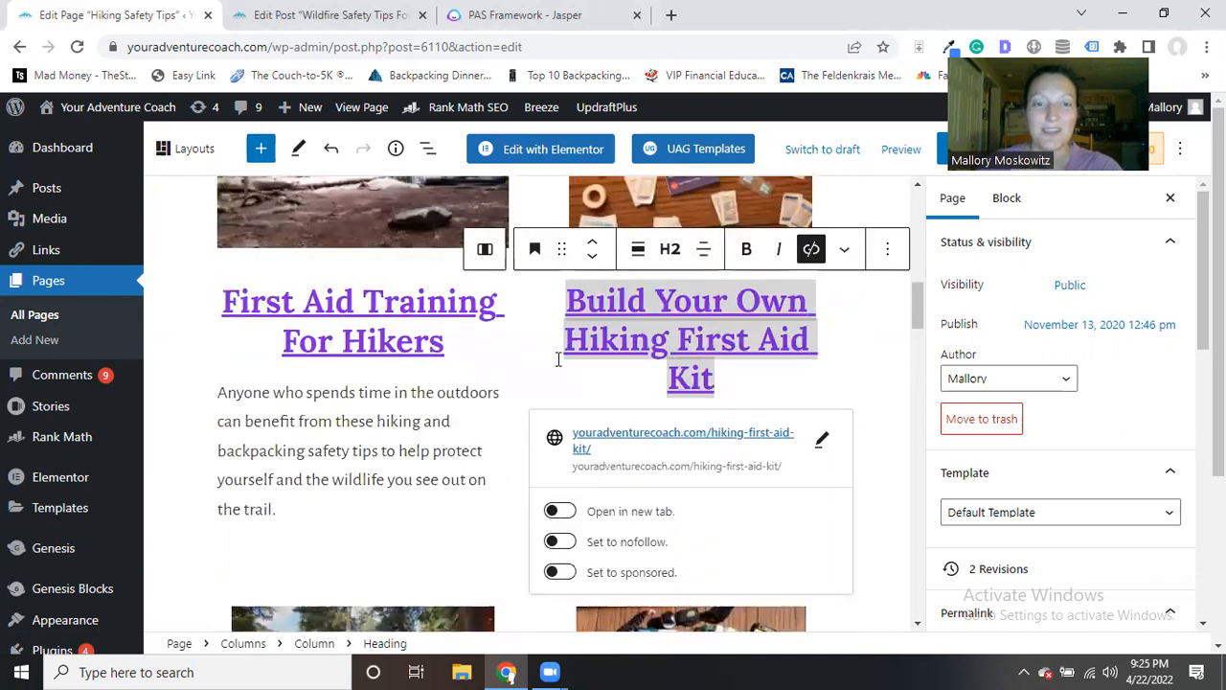
scroll(537, 356, down, 3)
scroll(442, 259, up, 1)
scroll(446, 285, up, 2)
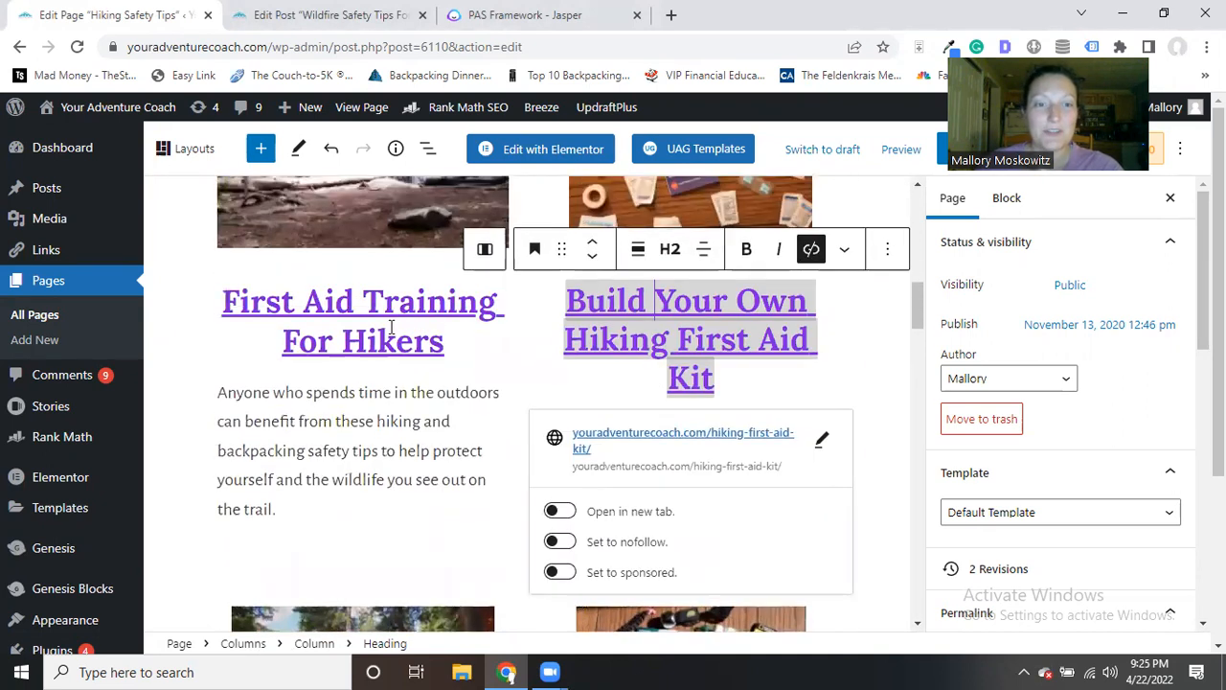
click(358, 410)
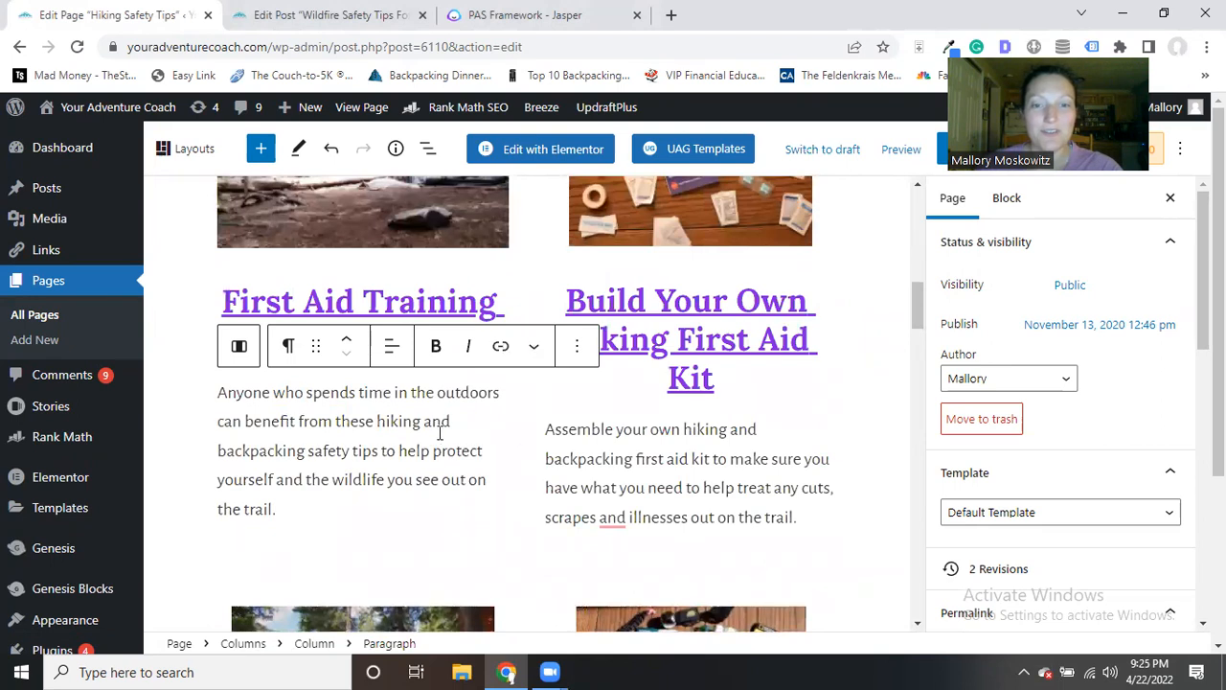
- Compare the linked post headings in the safety tips list with the description under "Hot Weather Hiking Tips"
scroll(553, 436, down, 6)
scroll(548, 428, down, 6)
scroll(473, 403, down, 2)
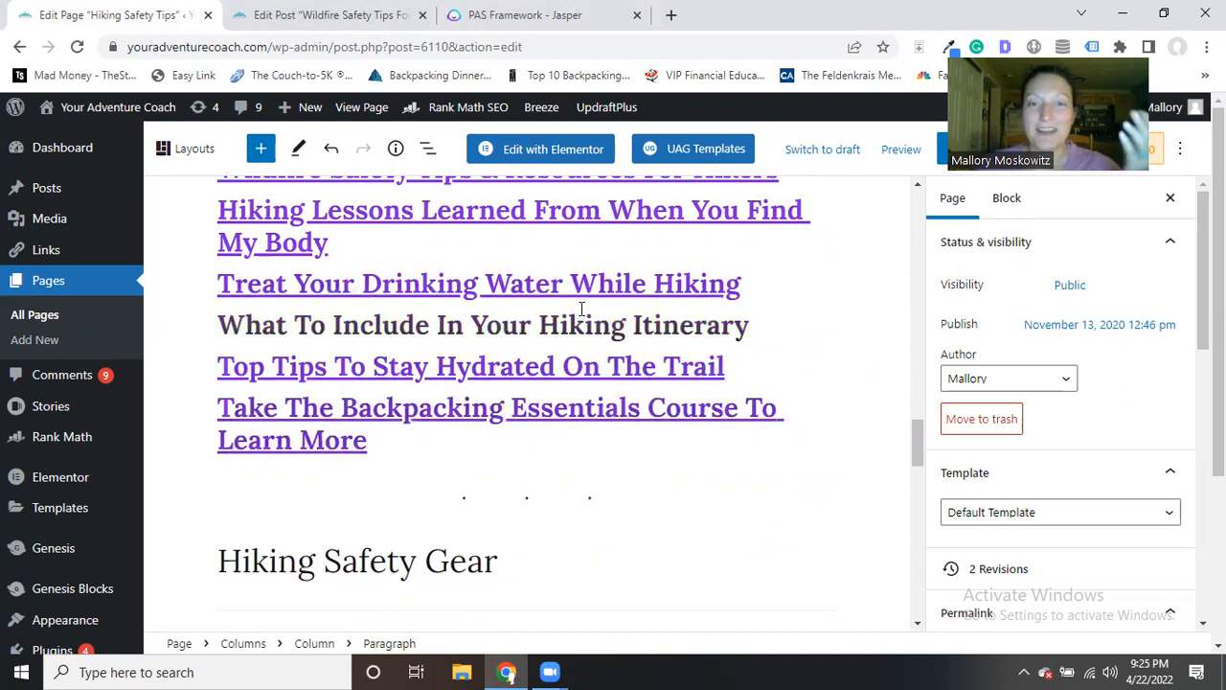
scroll(572, 352, up, 3)
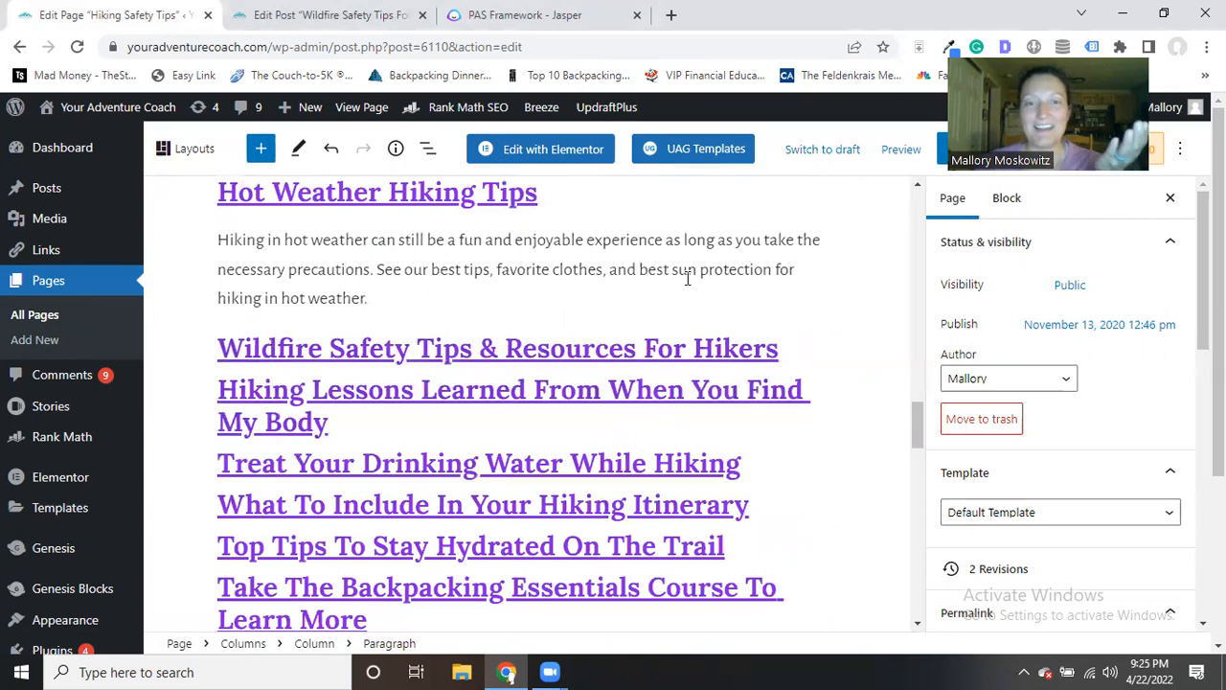
drag(689, 270, 496, 241)
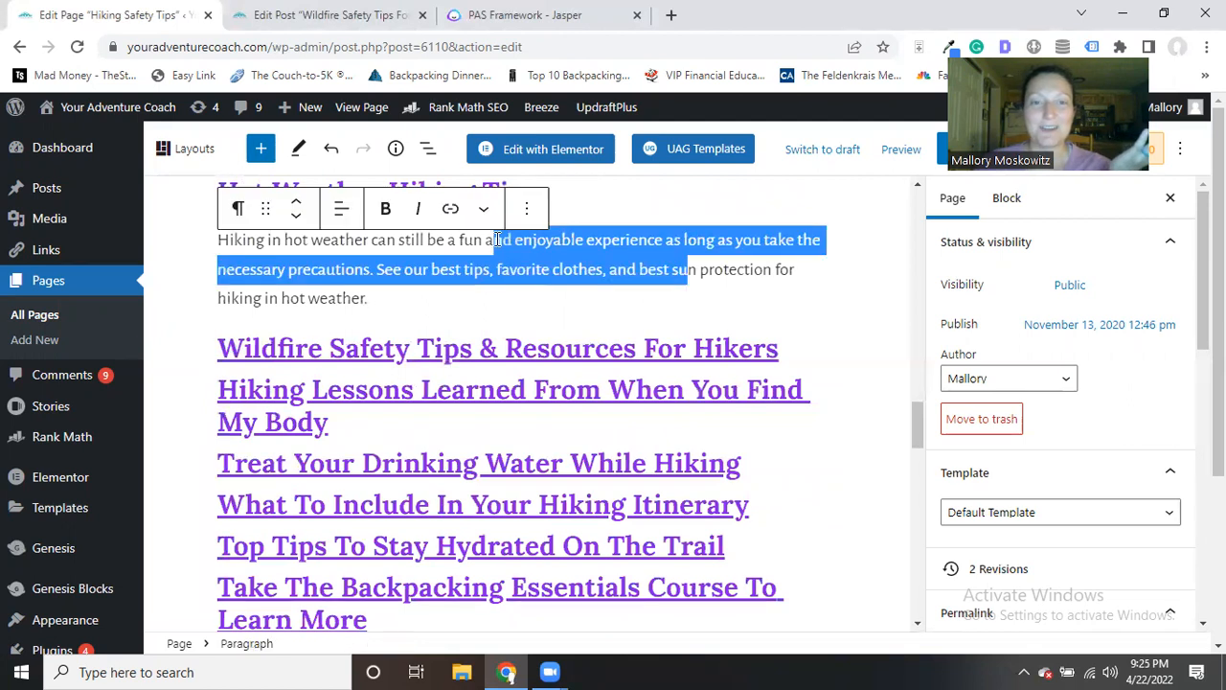
click(596, 271)
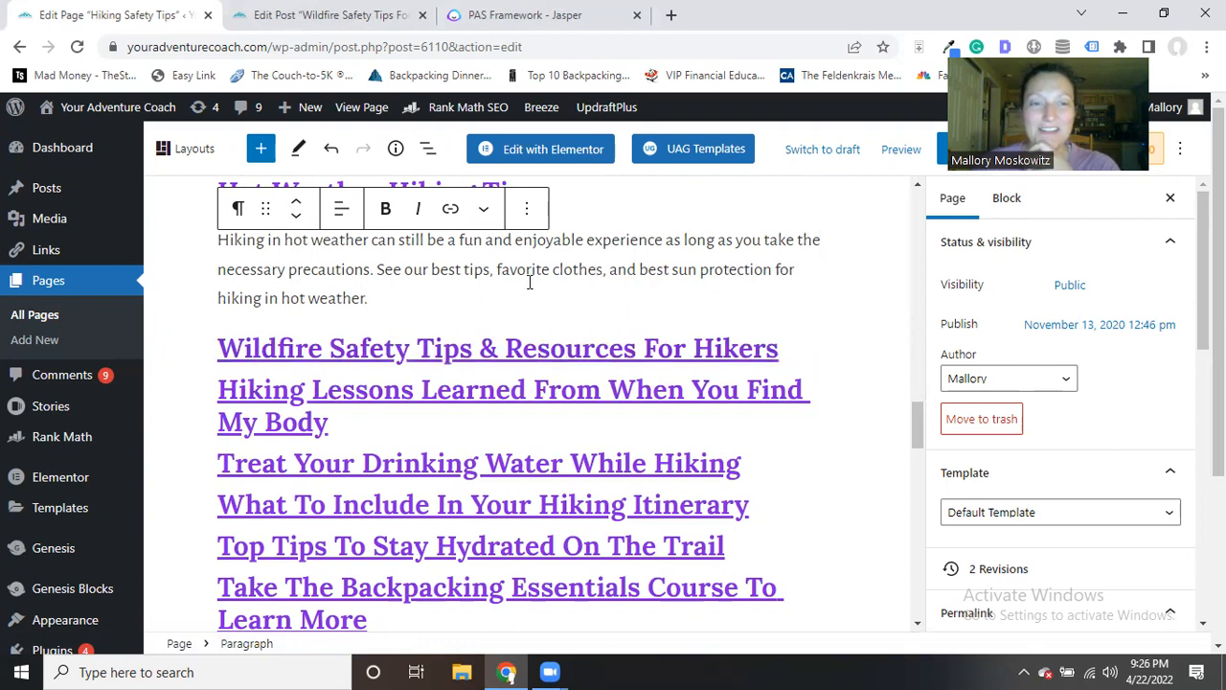
- Examine the "Hiking And Backpacking Safety Tips" section heading and the post links listed below it
scroll(590, 331, up, 1)
click(606, 195)
scroll(589, 308, up, 2)
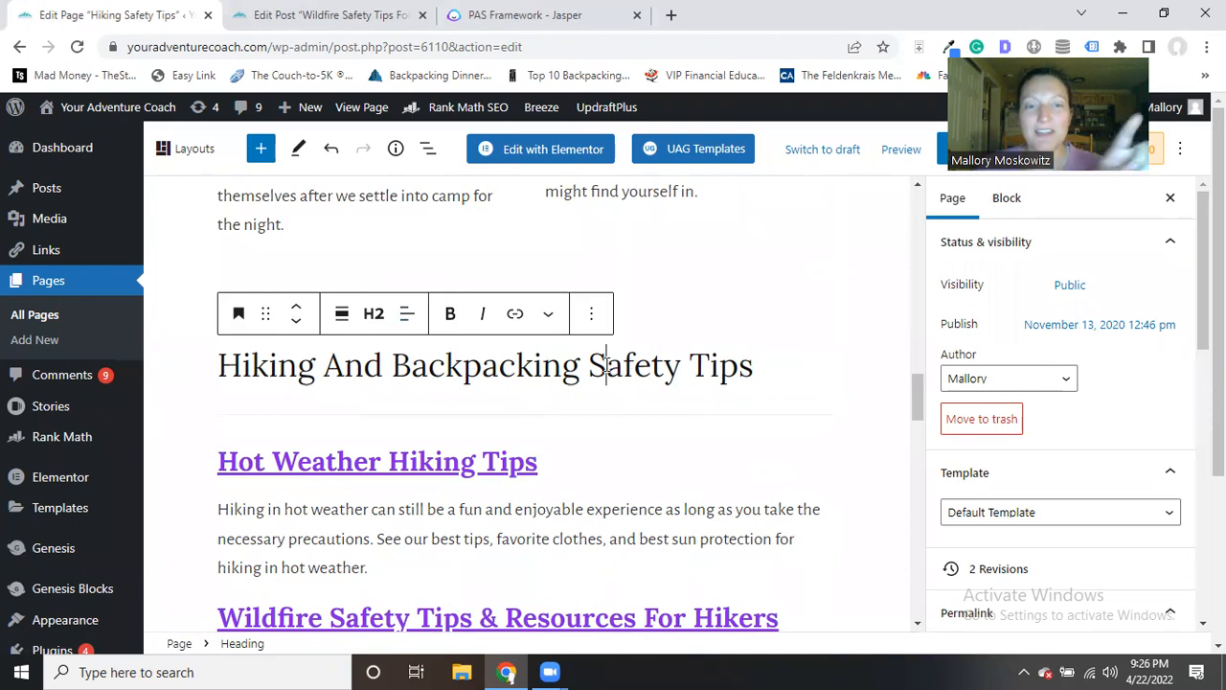
scroll(623, 383, down, 2)
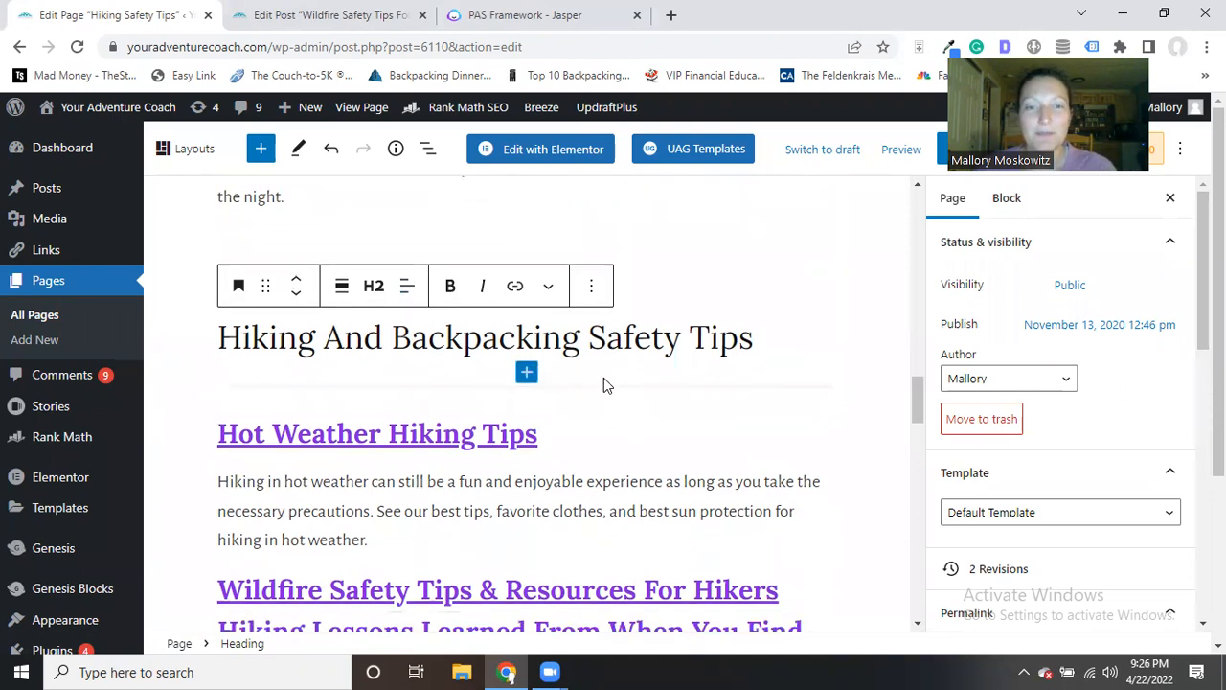
scroll(608, 249, up, 1)
scroll(668, 249, up, 1)
drag(711, 364, 460, 363)
click(515, 364)
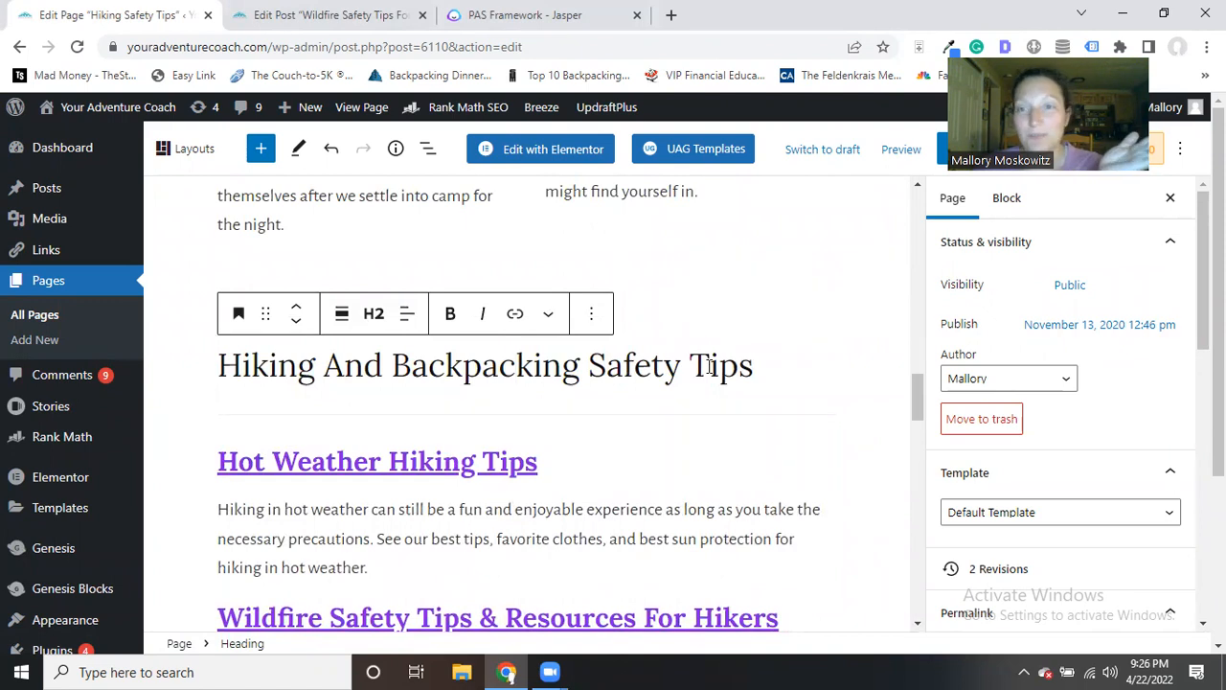
scroll(590, 444, down, 2)
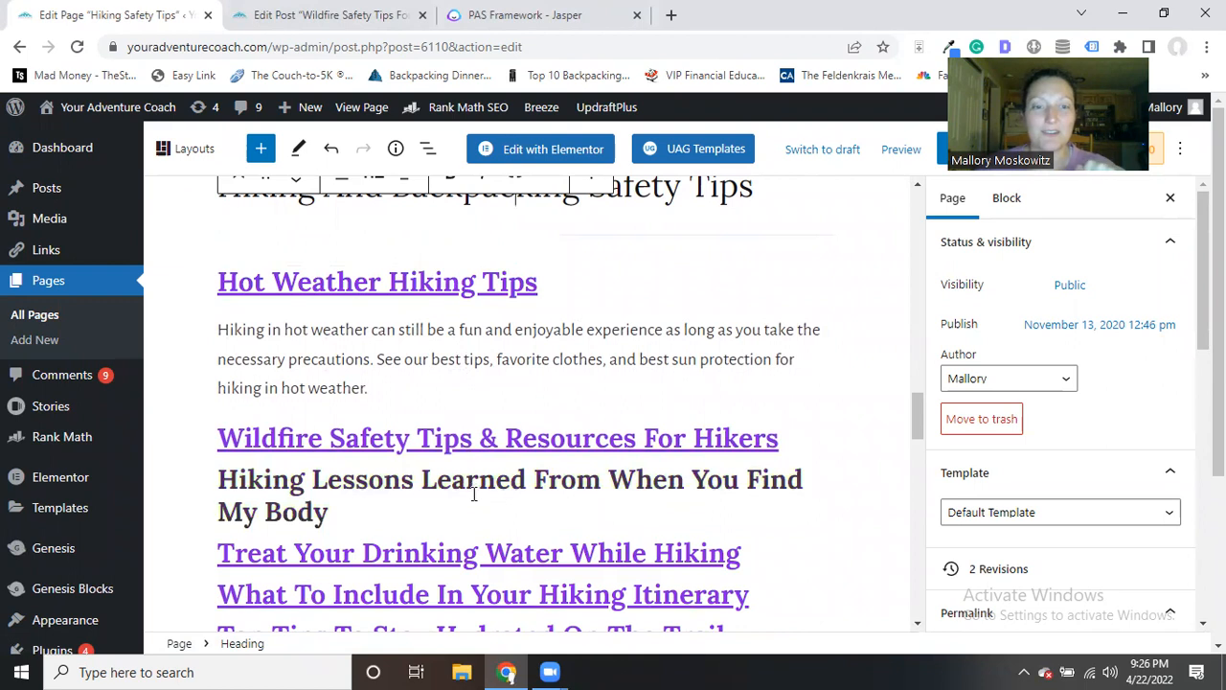
- Check the link on the "Hot Weather Hiking Tips" heading and highlight the whole description paragraph beneath it
click(408, 278)
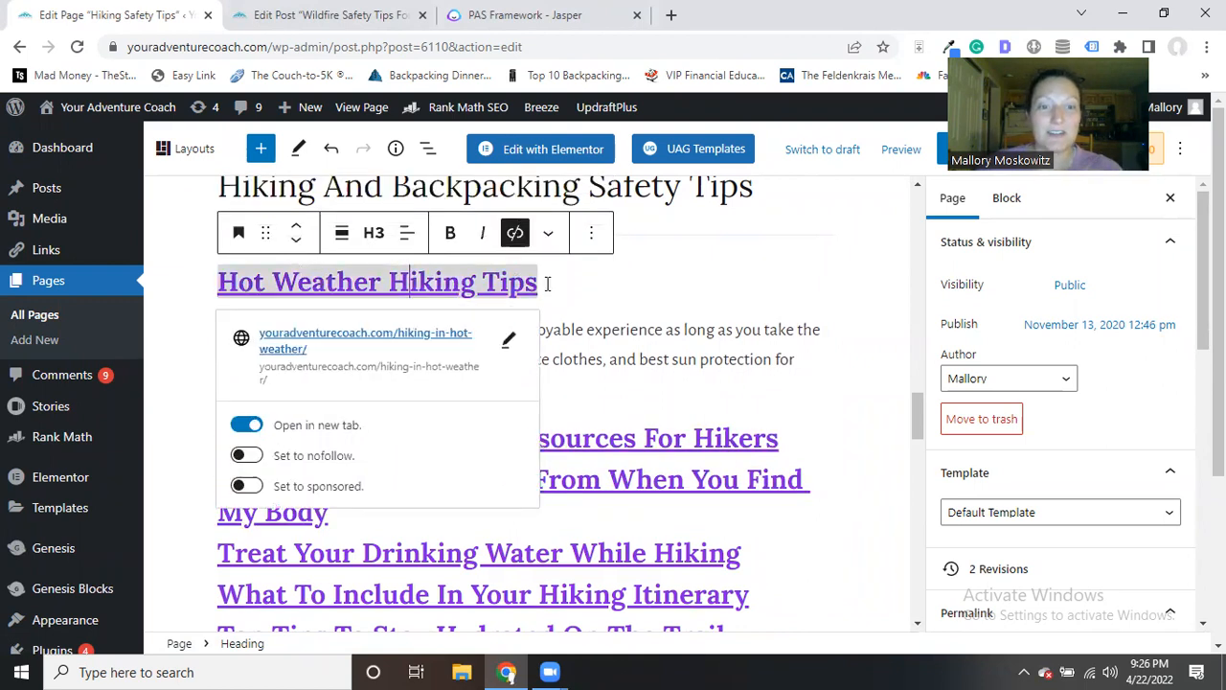
click(696, 334)
click(447, 388)
key(ctrl+a)
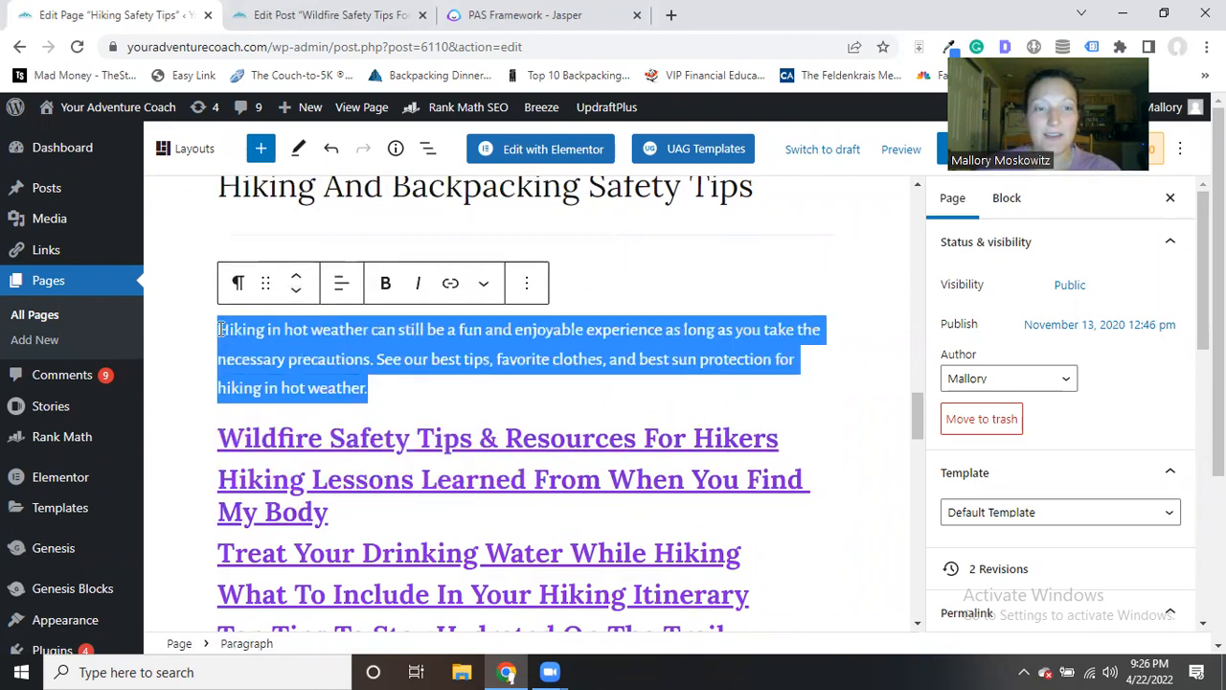
click(557, 329)
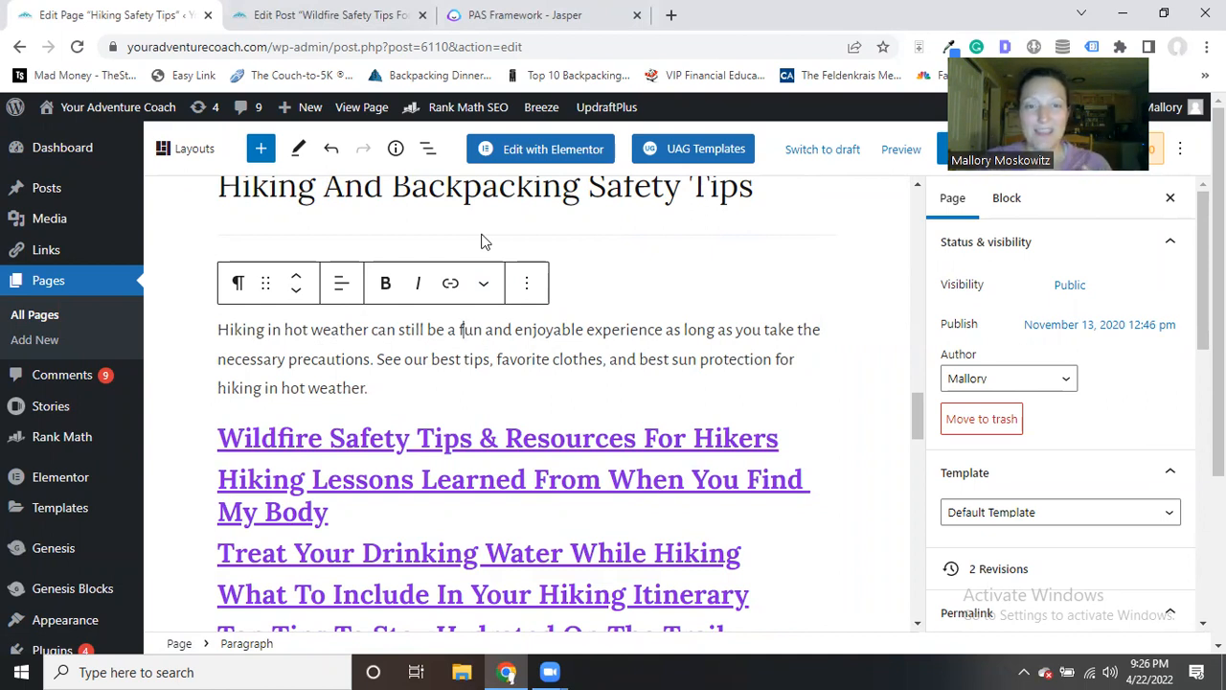
- Check the page's word count in the document details, and return to the post links that lack descriptions
click(395, 146)
triple_click(364, 221)
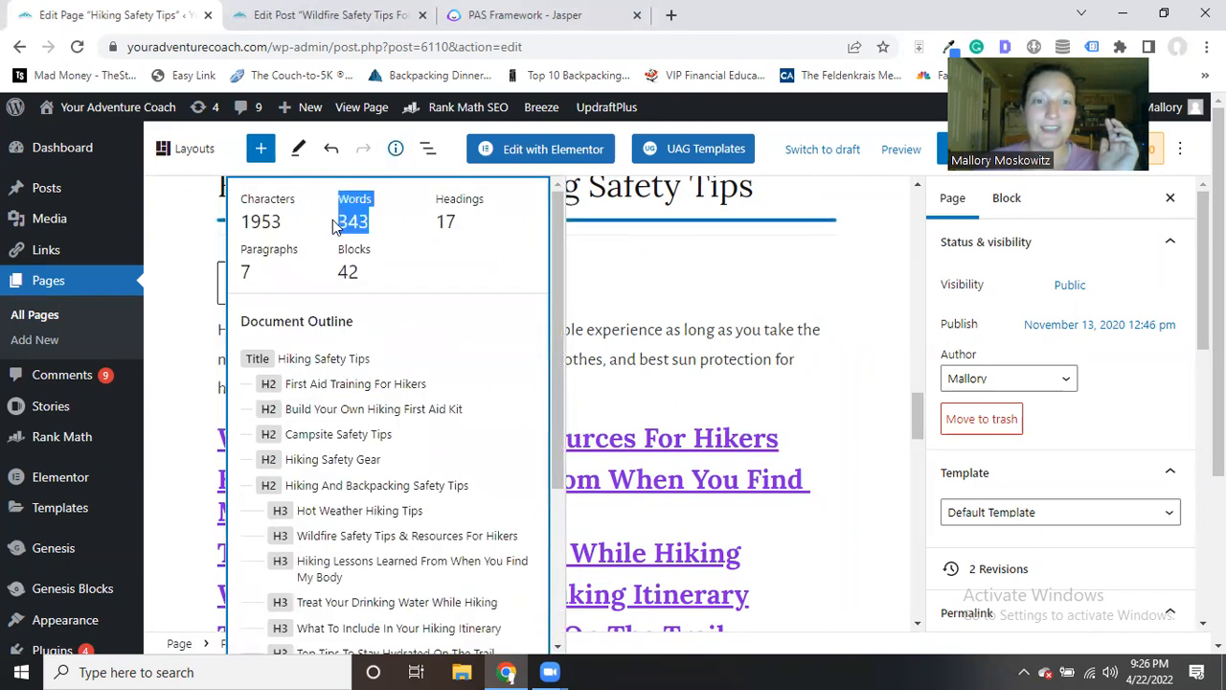
click(359, 224)
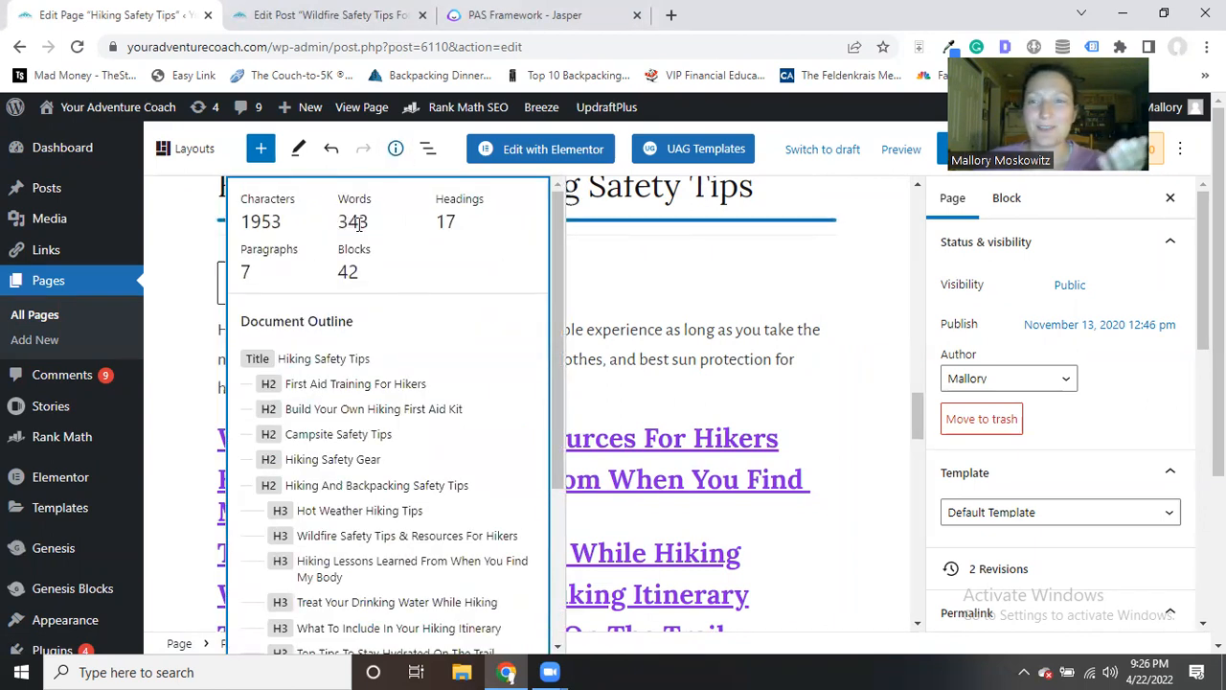
click(657, 337)
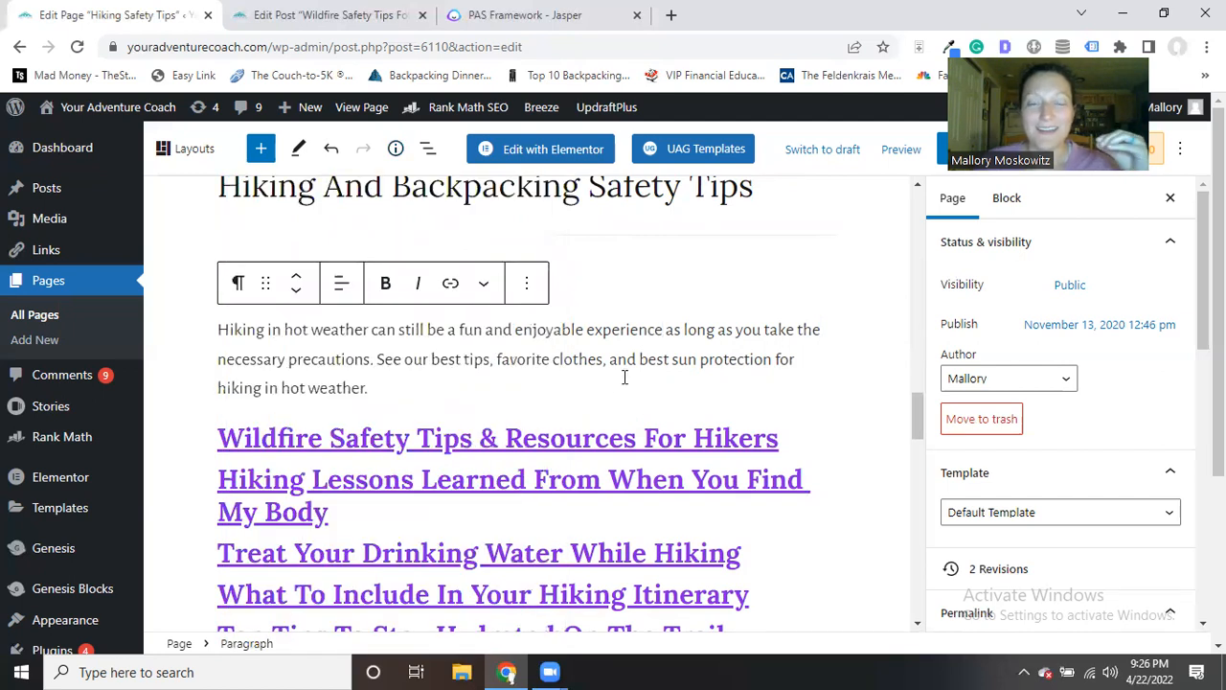
scroll(604, 379, down, 2)
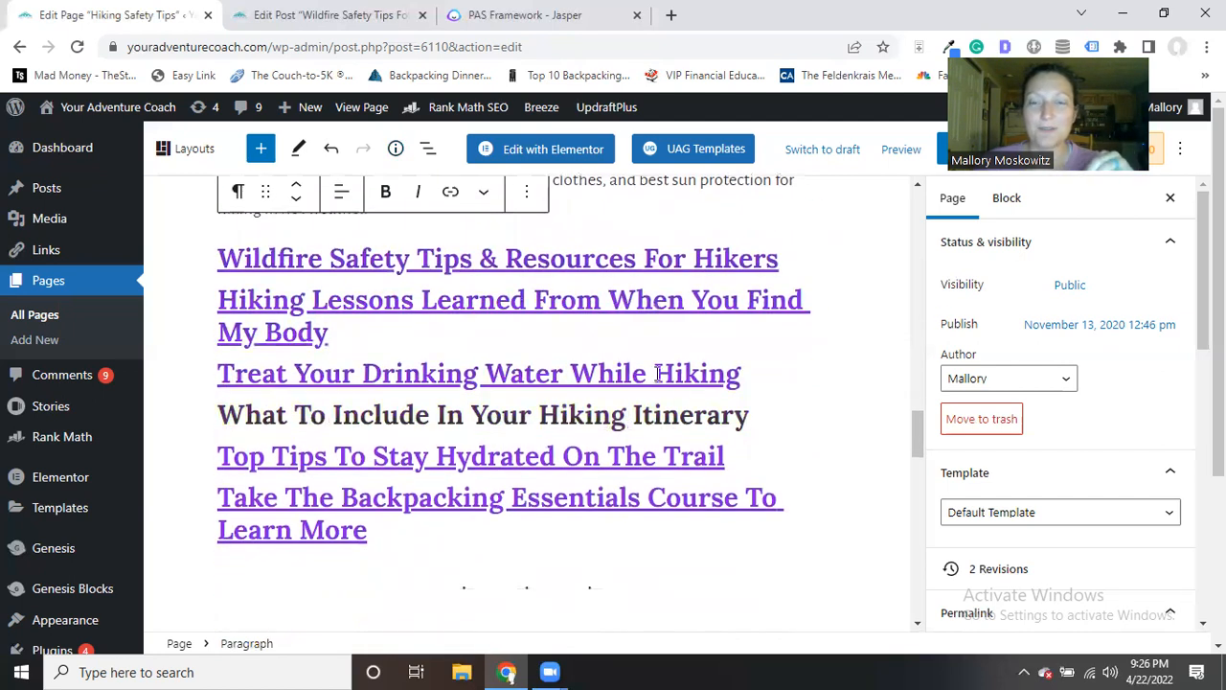
scroll(804, 324, up, 1)
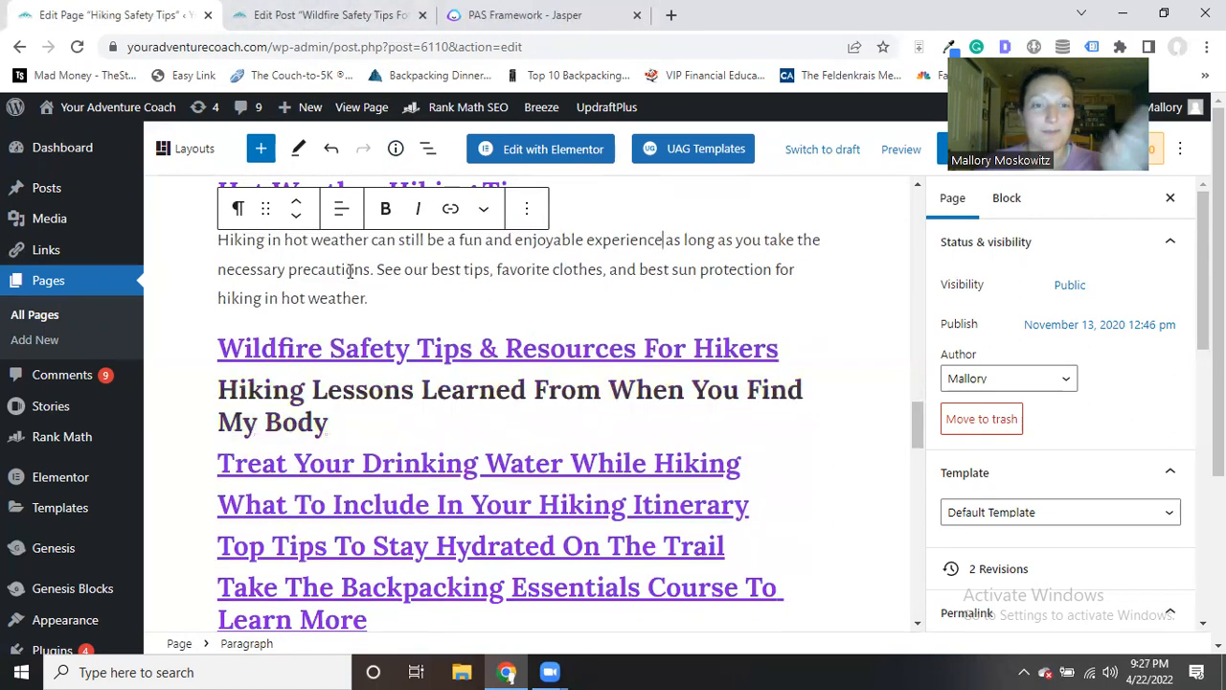
- Switch to the wildfire safety tips post and review its Rank Math snippet preview, focus keyword and Basic SEO checks
click(325, 14)
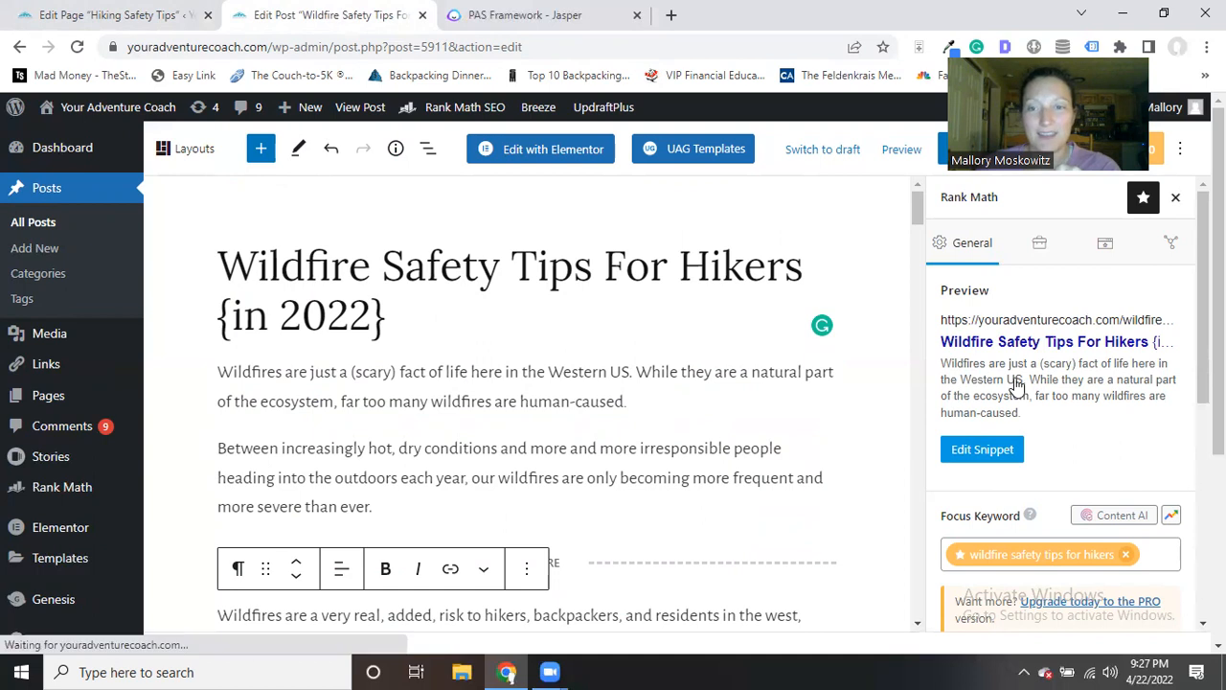
scroll(1080, 386, down, 1)
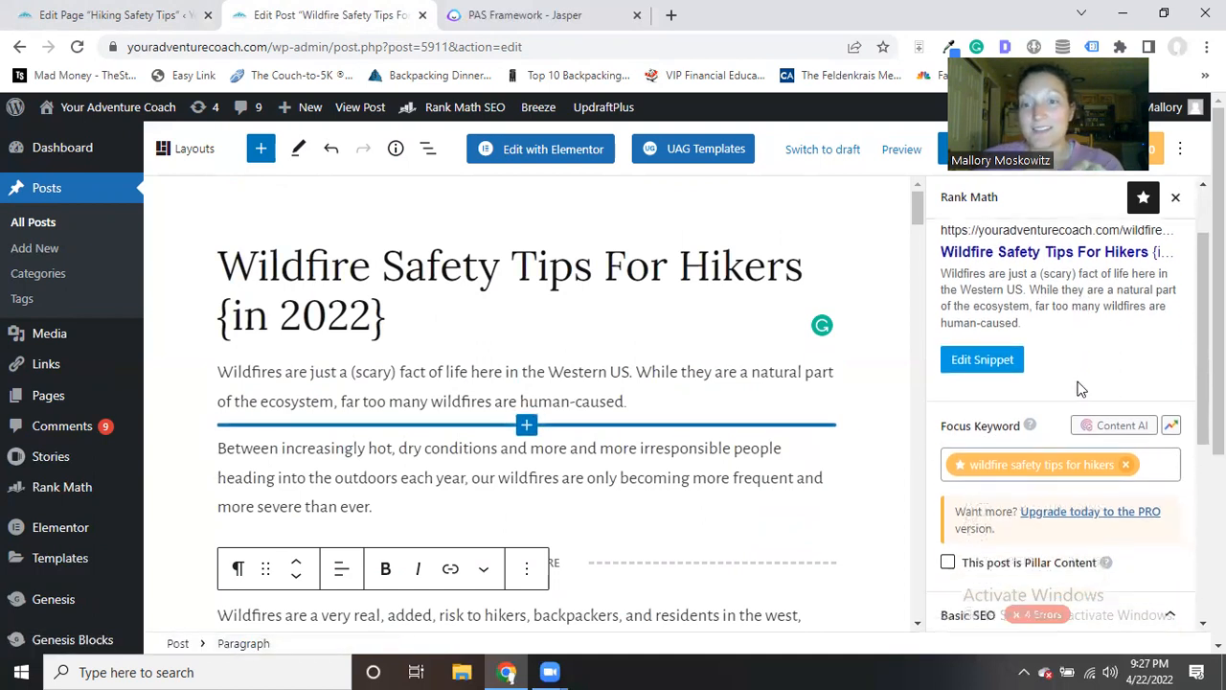
scroll(1080, 387, down, 2)
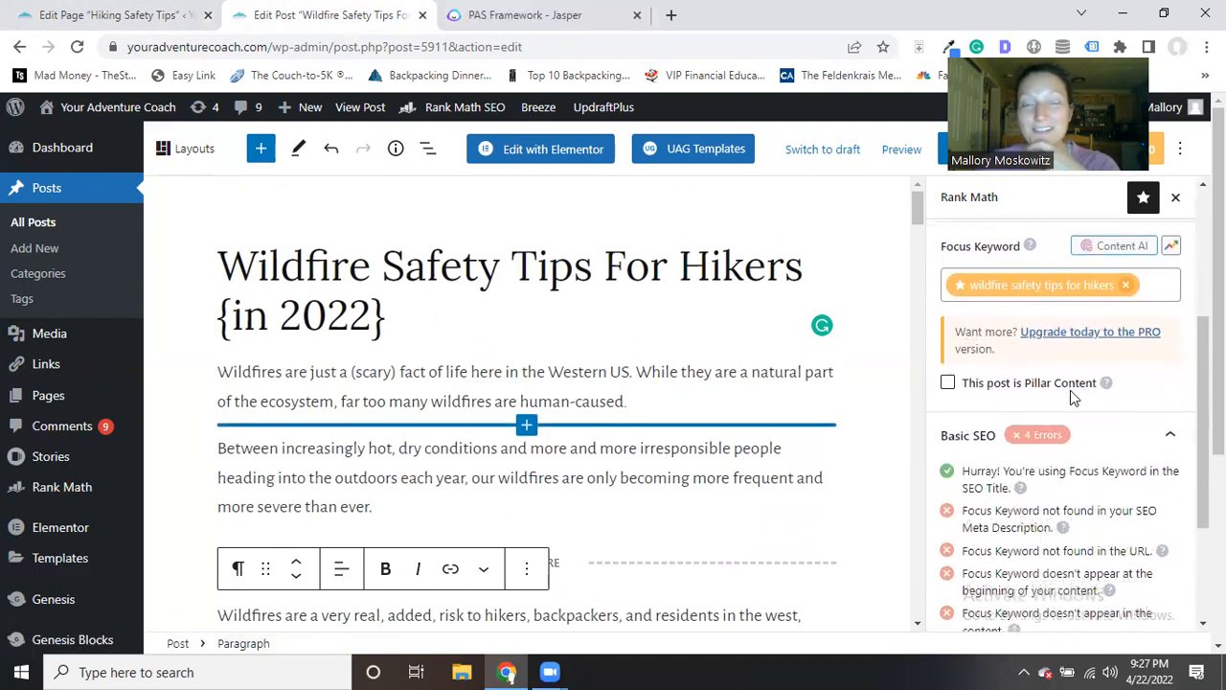
scroll(1130, 407, down, 1)
scroll(1130, 407, down, 1)
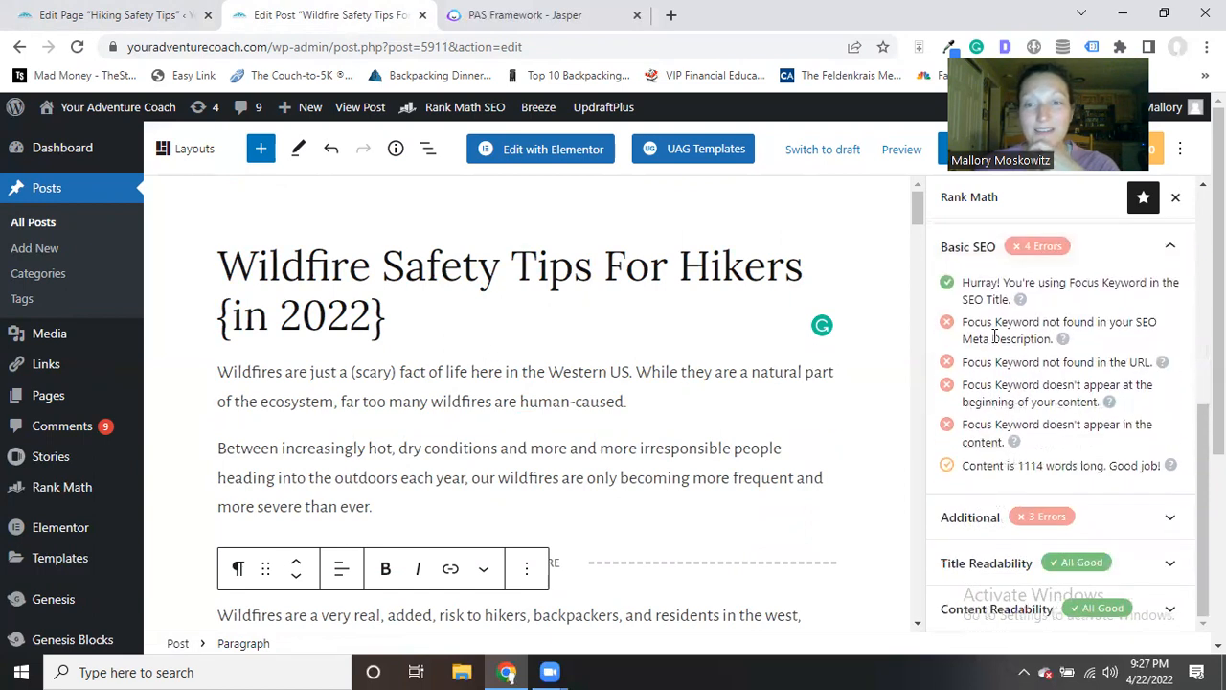
scroll(1063, 306, up, 3)
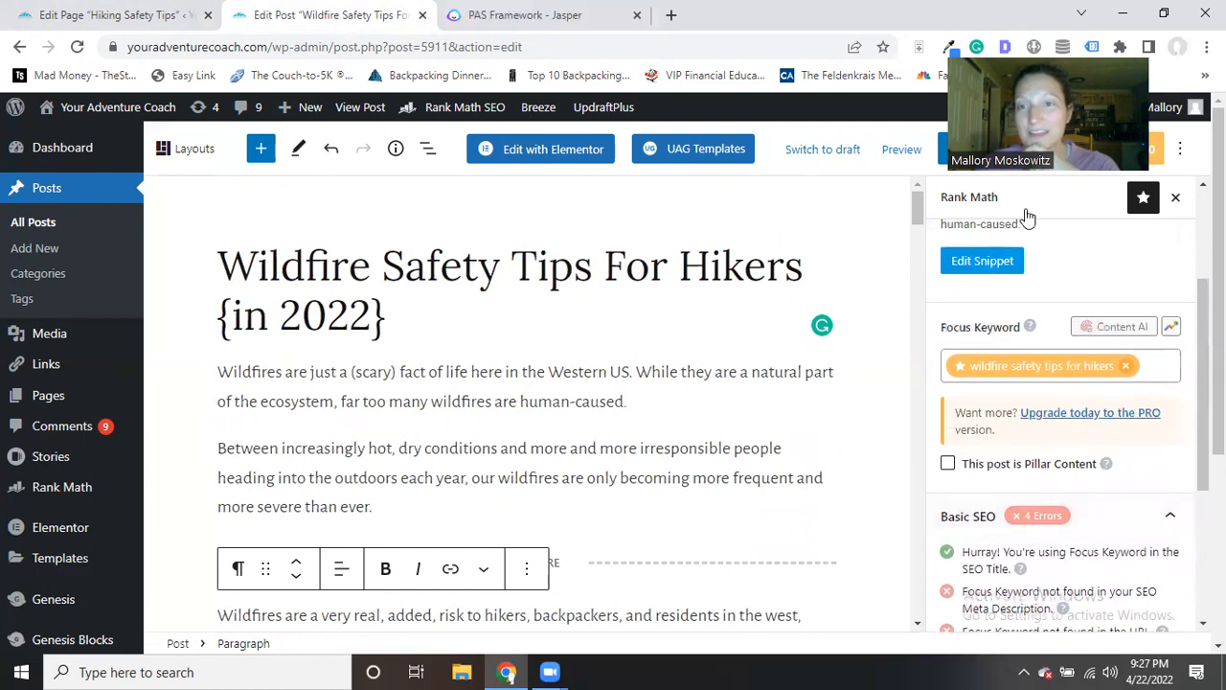
- Show the wildfire post's settings and review its permalink, assigned categories and featured image
drag(1047, 115, 861, 86)
click(1027, 149)
click(949, 198)
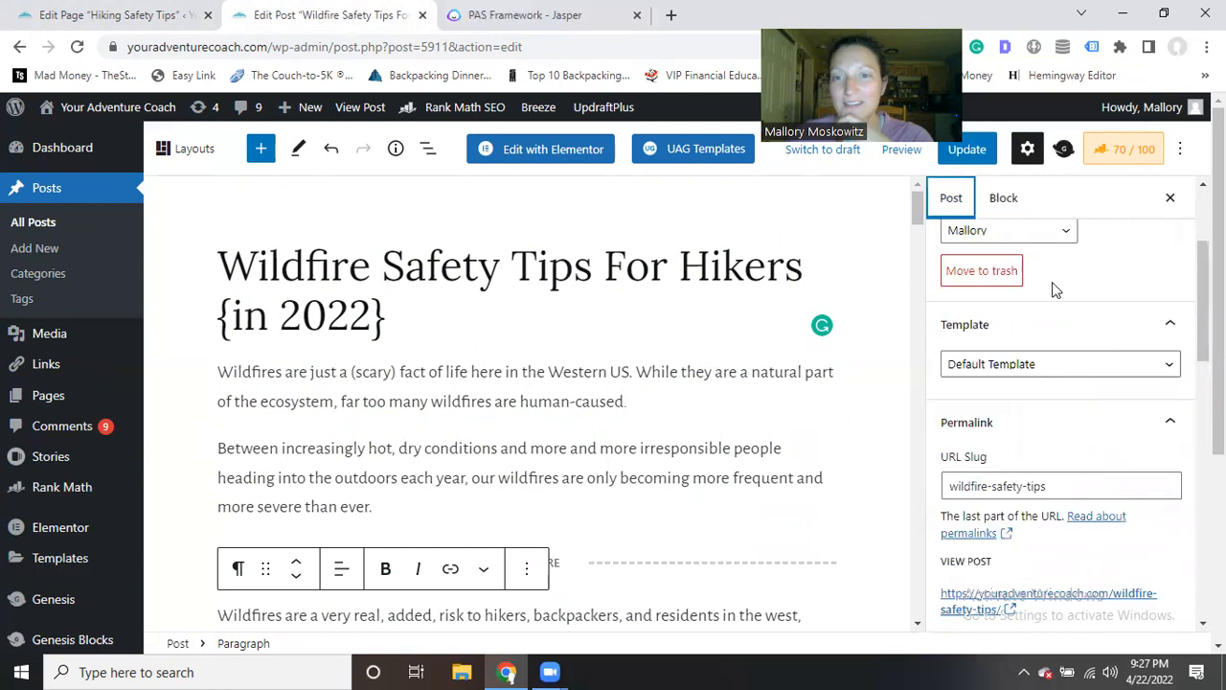
scroll(1099, 383, down, 3)
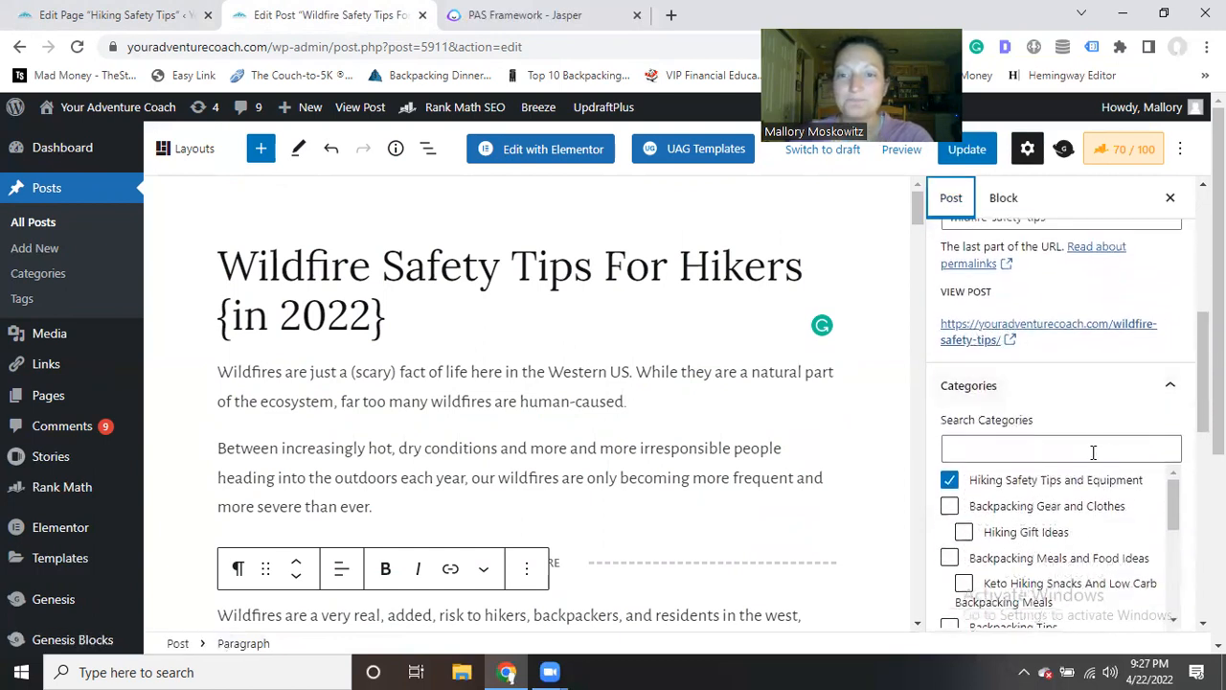
scroll(1078, 454, down, 1)
scroll(1073, 412, up, 1)
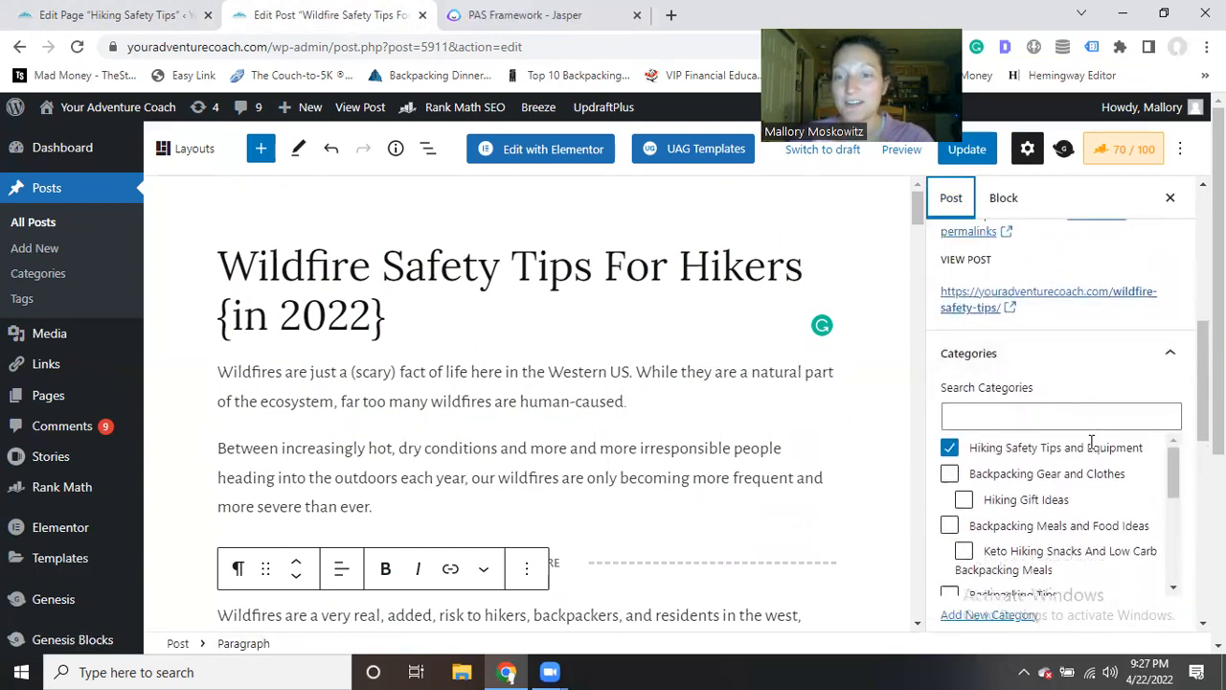
scroll(1087, 440, down, 5)
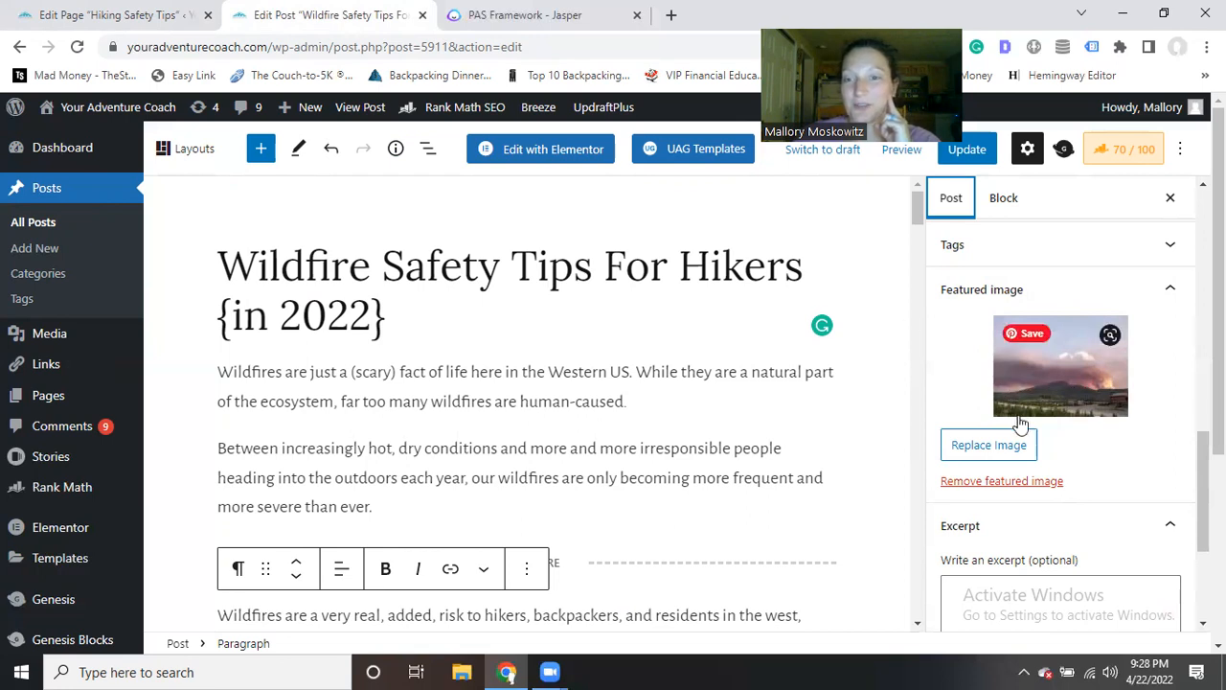
- Locate the wildfire post's excerpt setting and compare it with the post's opening paragraph
scroll(1053, 436, down, 2)
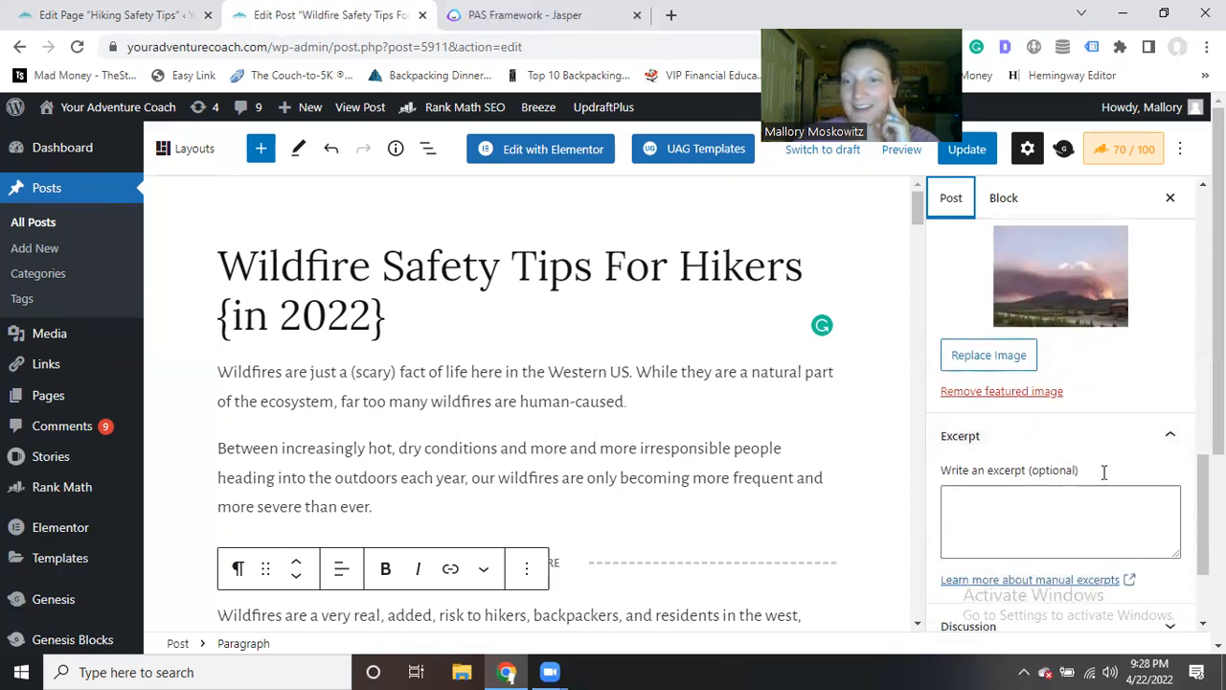
click(1050, 509)
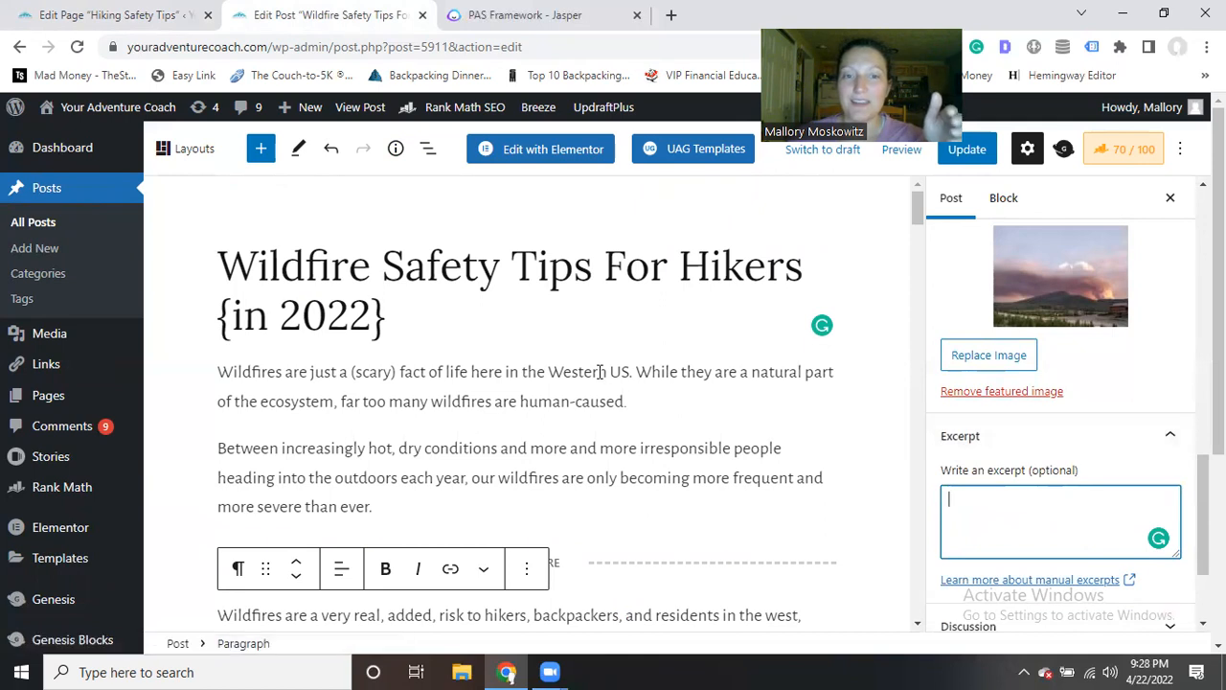
drag(626, 402, 343, 383)
click(343, 382)
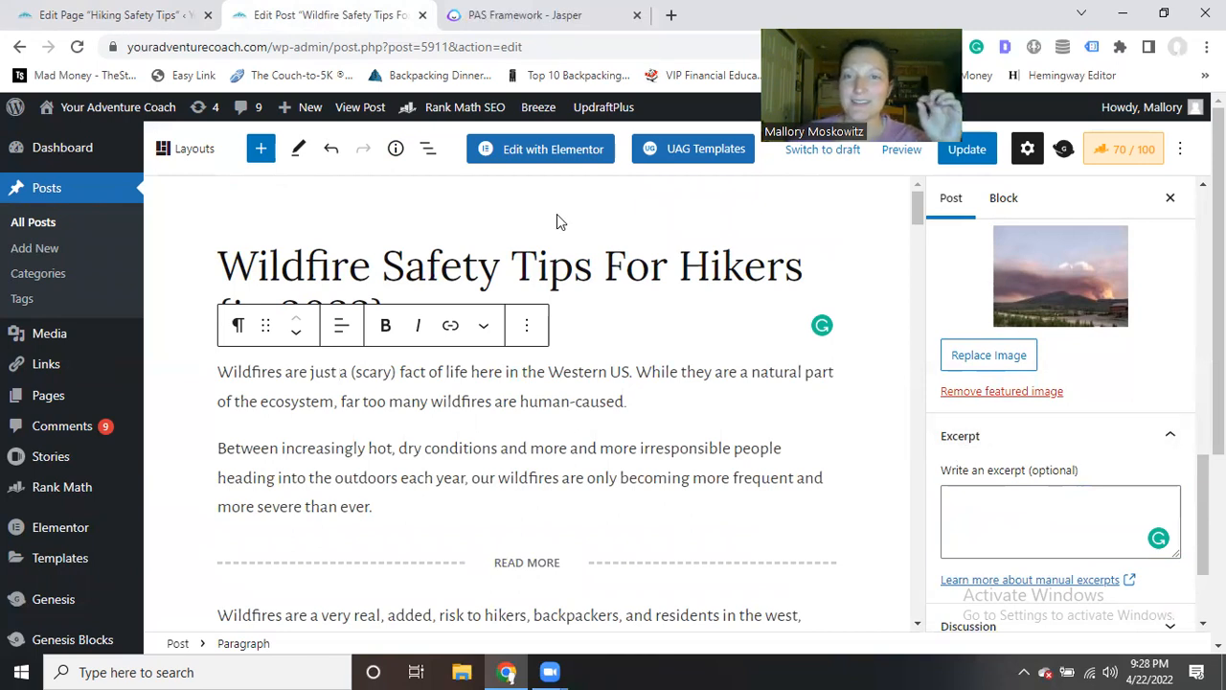
click(1018, 522)
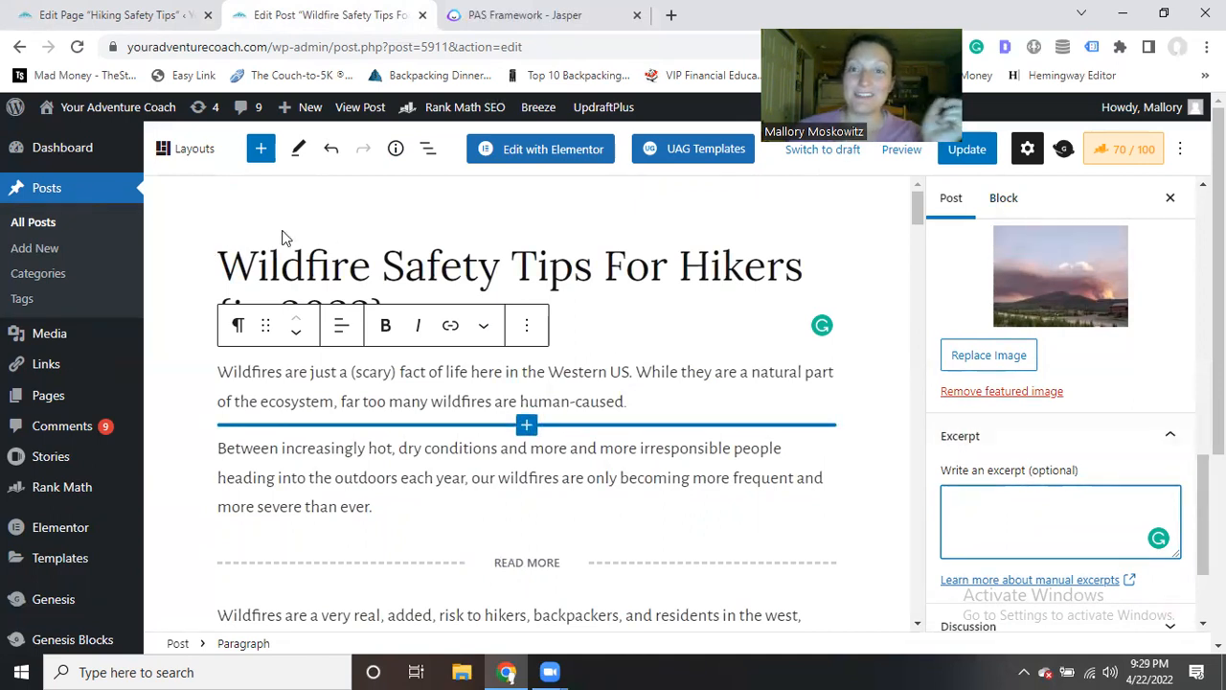
- Switch to Jasper's PAS Framework template and highlight the template's name
key(ctrl+Tab)
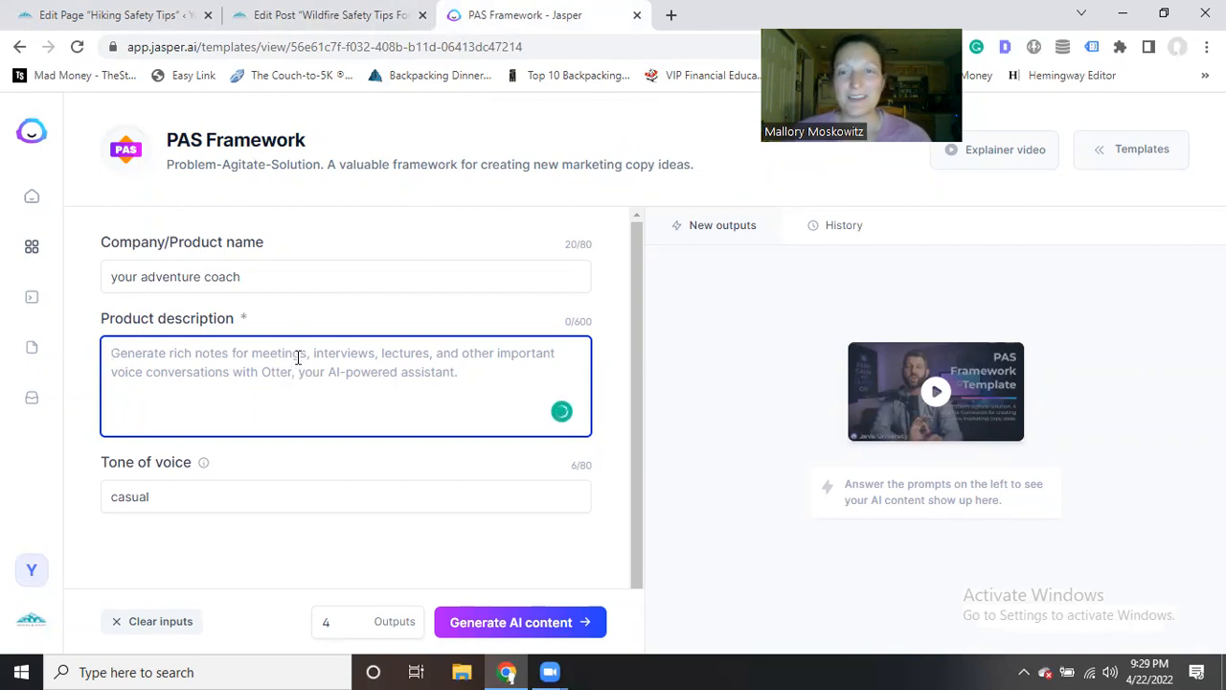
drag(318, 144, 168, 144)
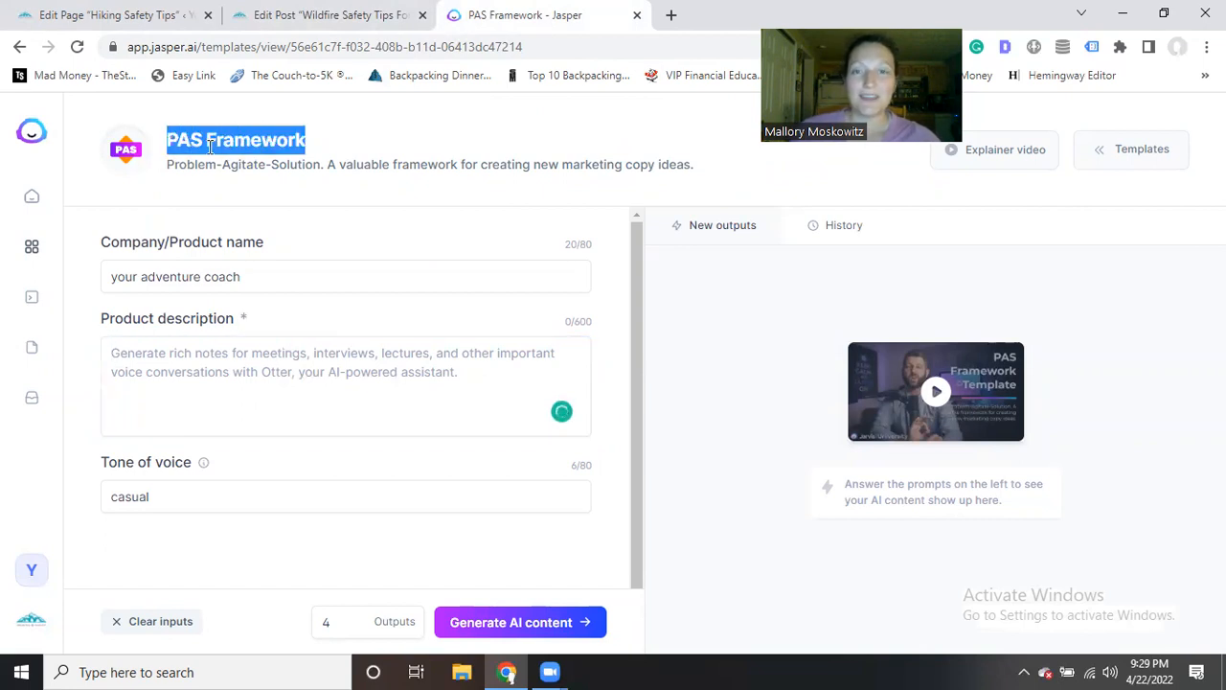
click(182, 164)
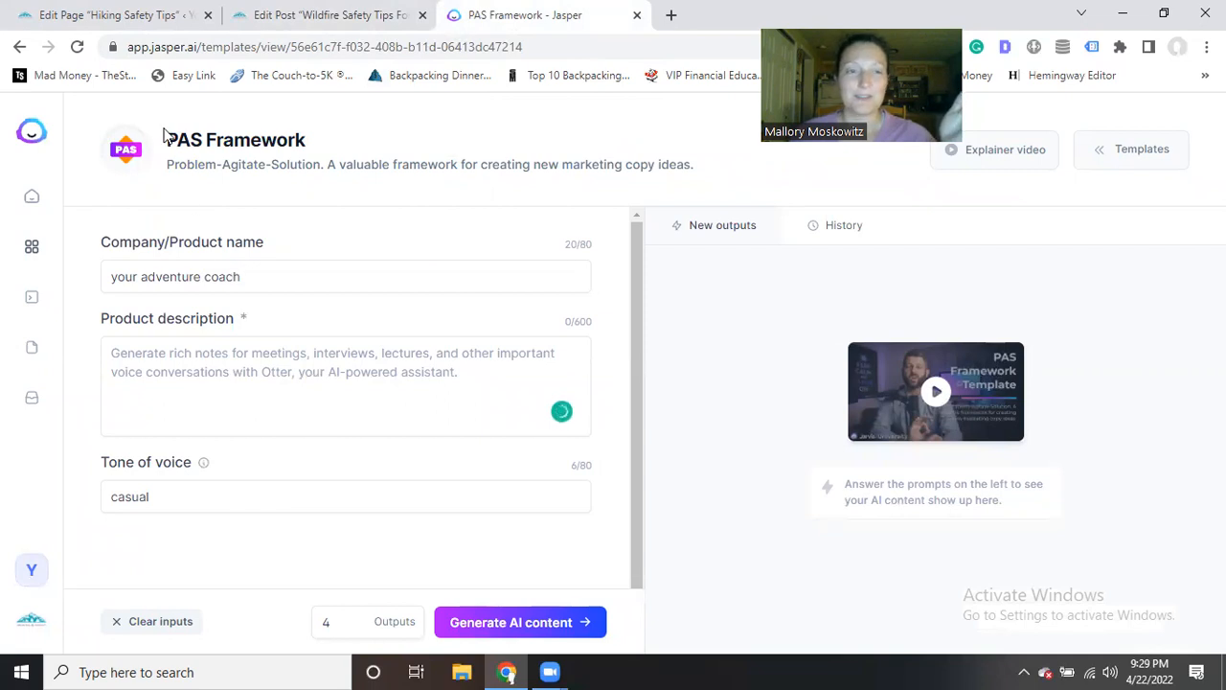
drag(174, 137, 274, 137)
click(275, 137)
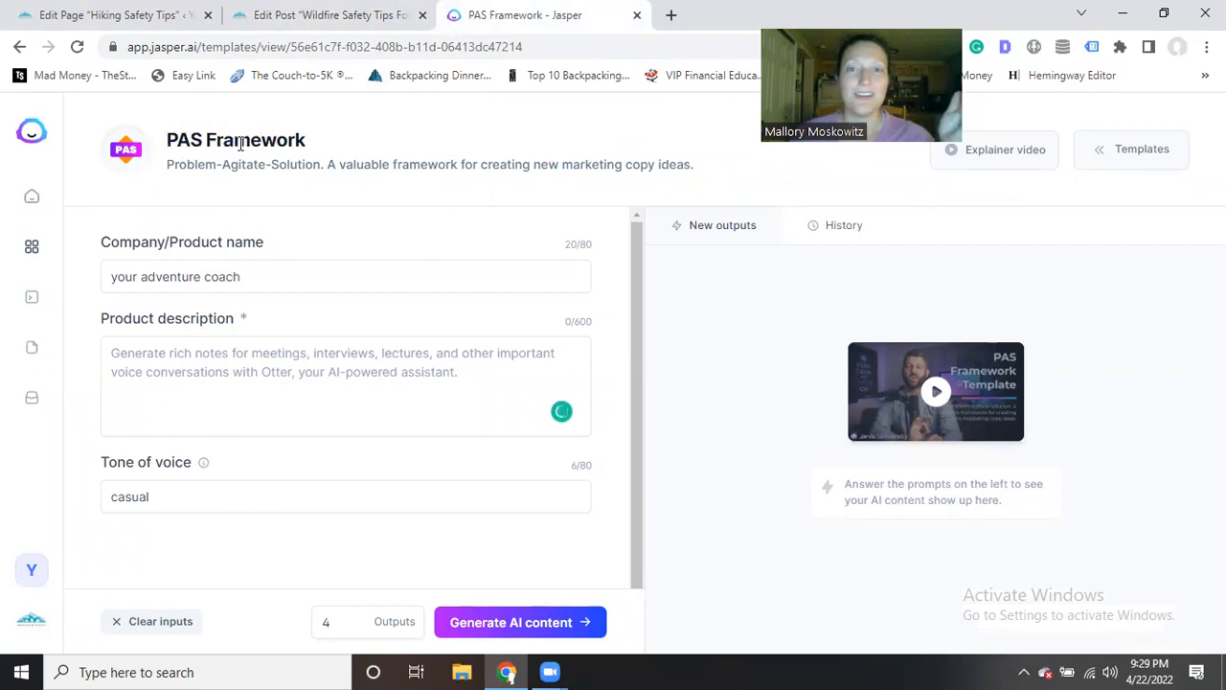
- Generate AI content from the product description "A blog post full of wildfire safety tips for hikers", keeping the casual tone and 4 outputs
click(280, 372)
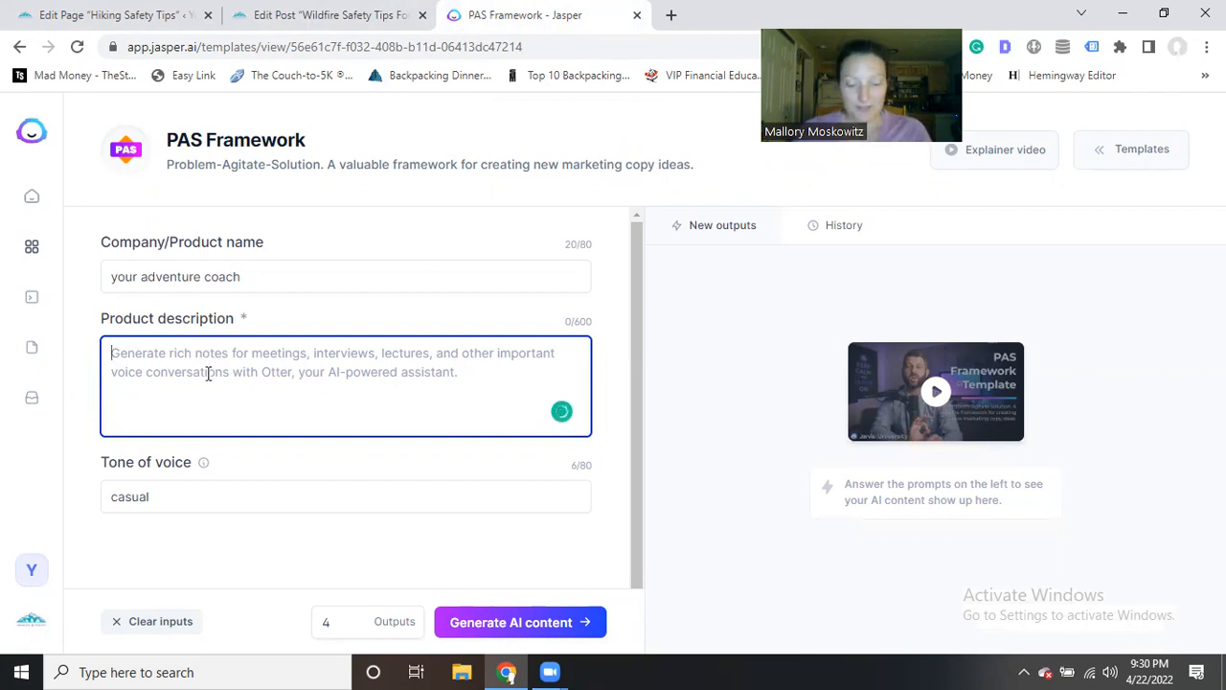
text(A blog p)
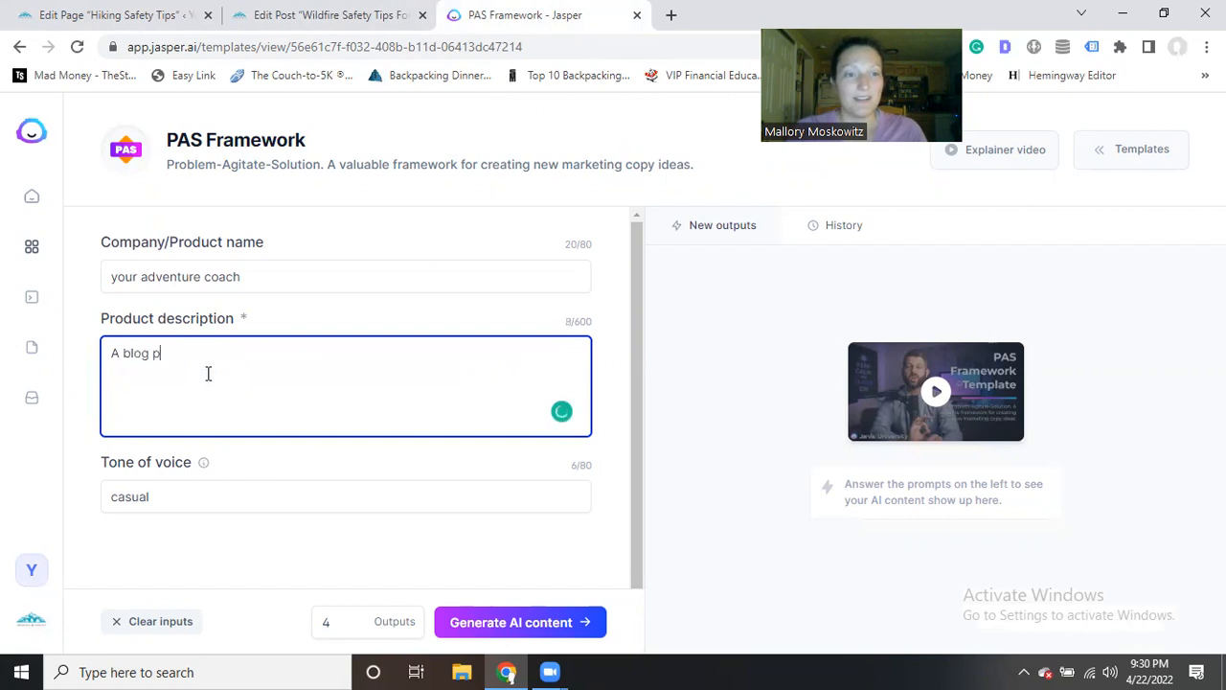
text(ost full of wildfire safety tips for hikers)
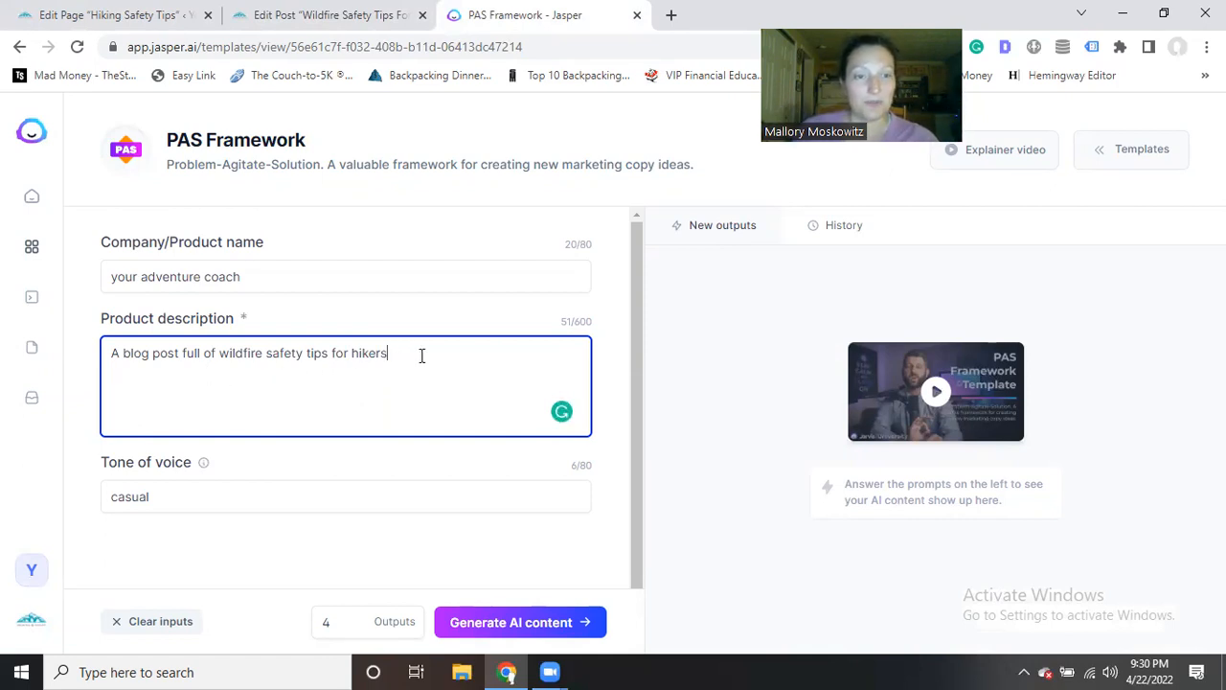
scroll(388, 363, down, 1)
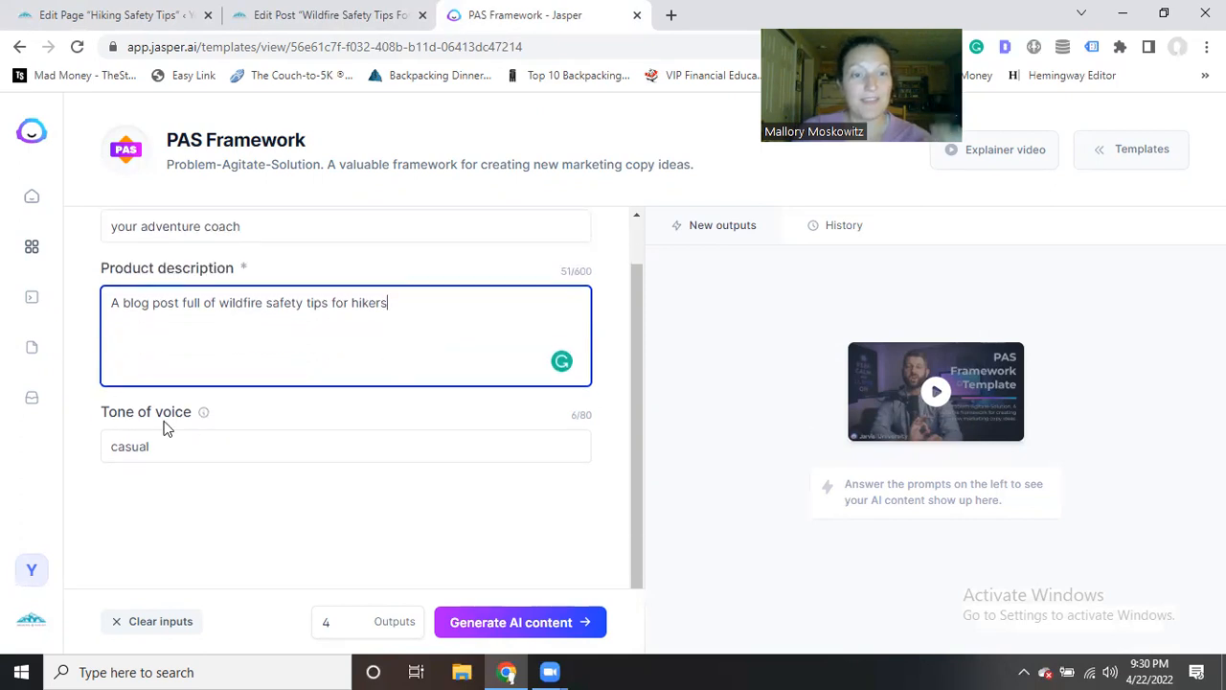
click(163, 451)
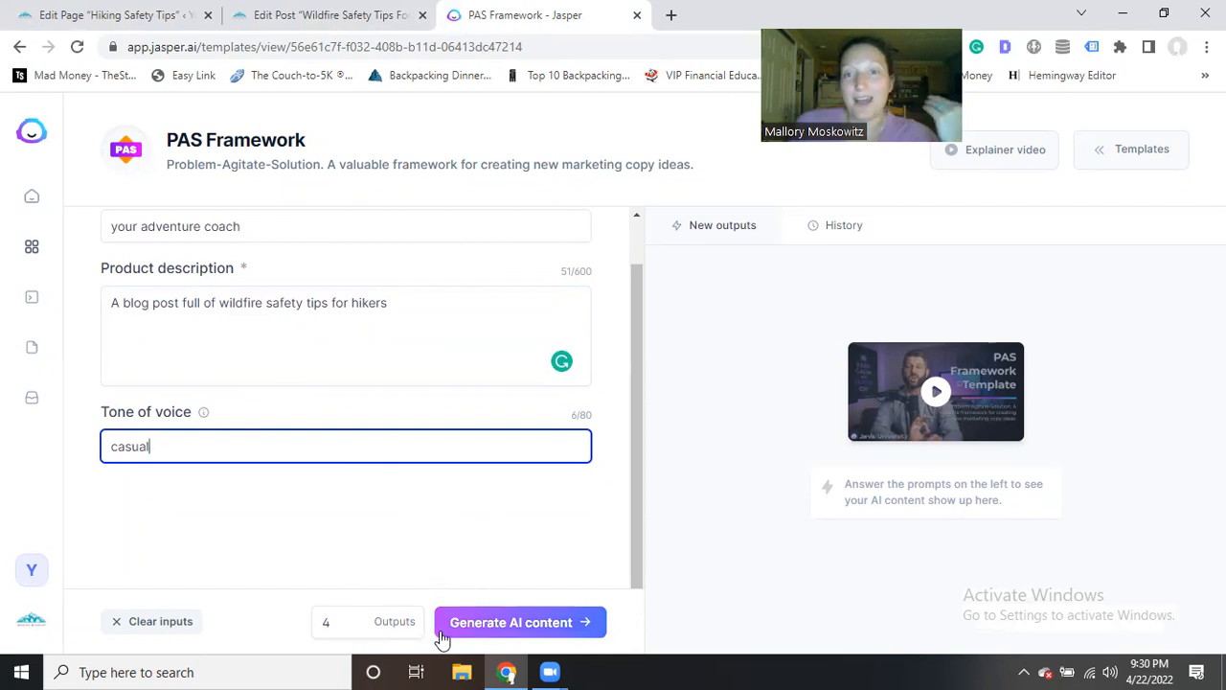
click(517, 624)
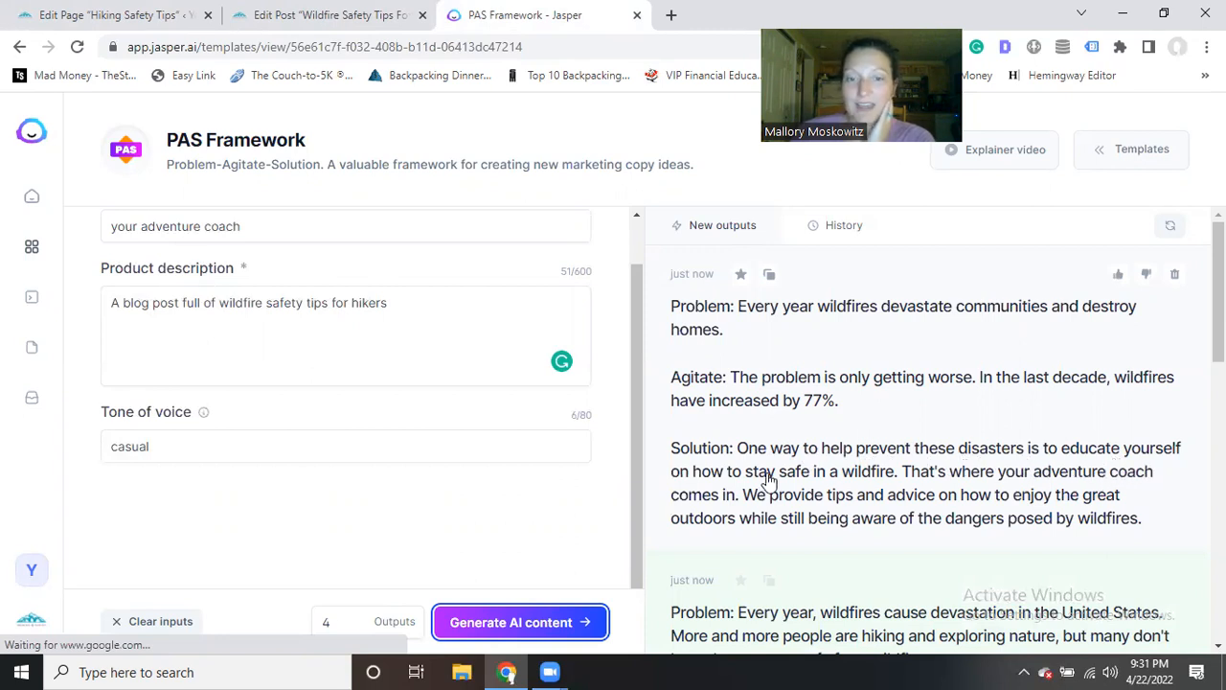
- Read the generated outputs and copy the second one's Problem and Agitate text, without the "Problem:" label, into the WordPress wildfire post's excerpt
scroll(878, 489, down, 1)
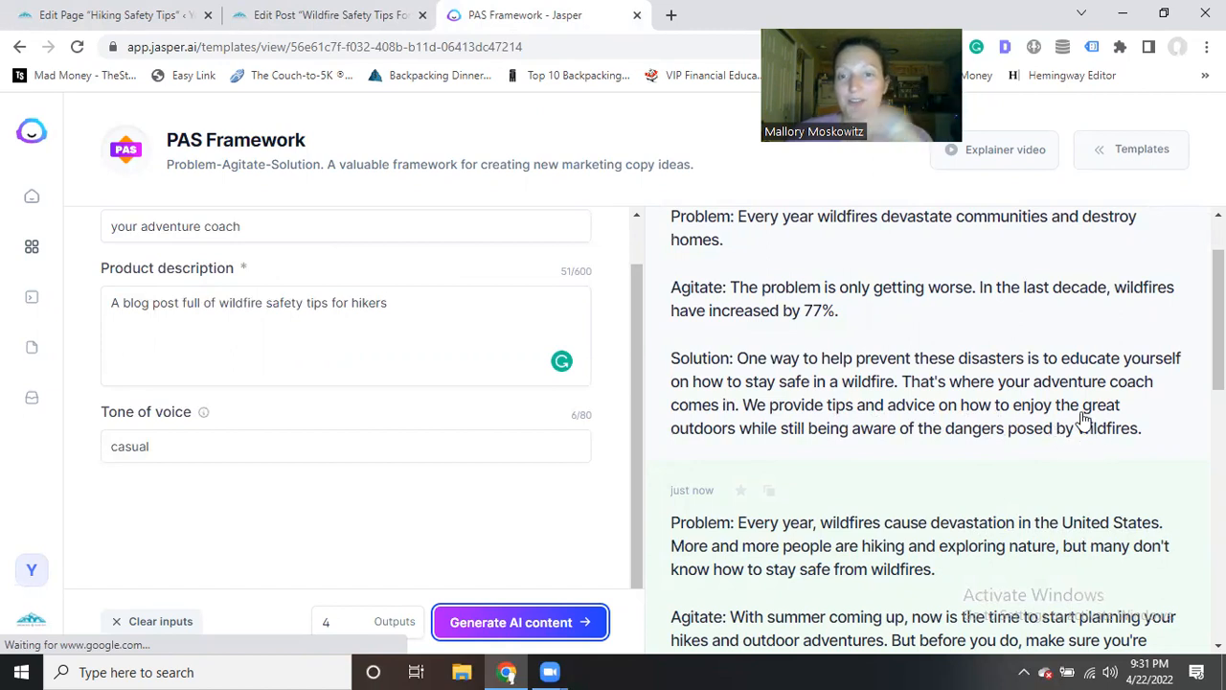
scroll(993, 419, down, 2)
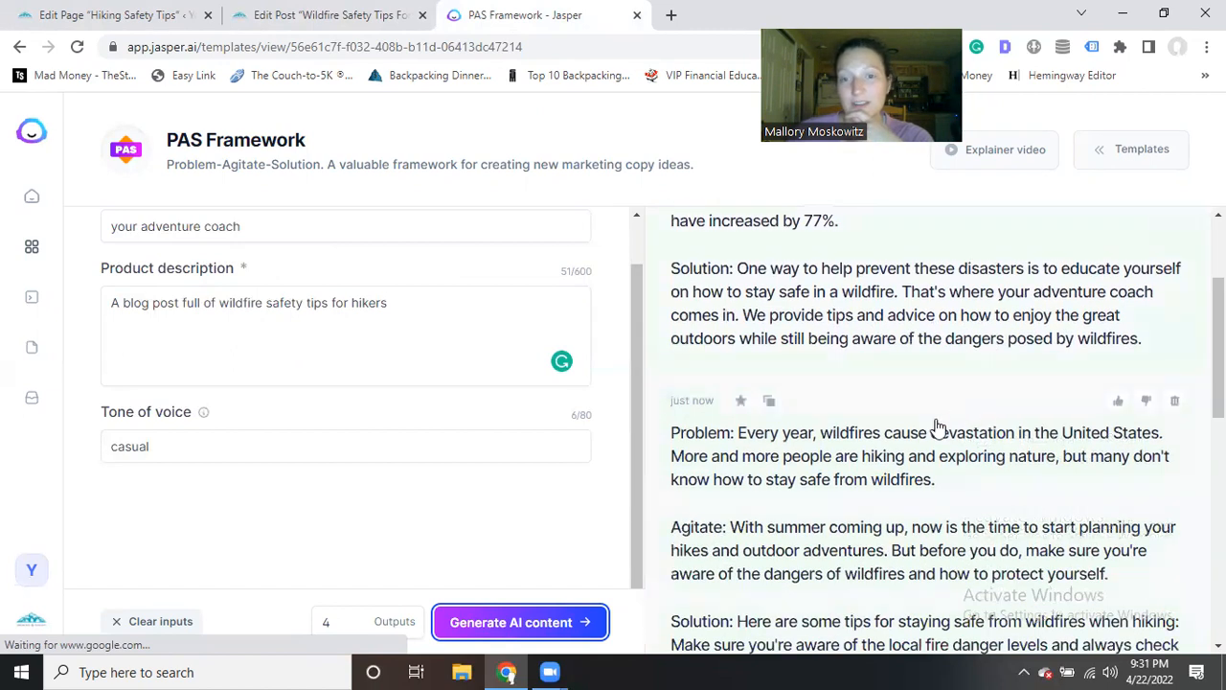
scroll(813, 421, down, 1)
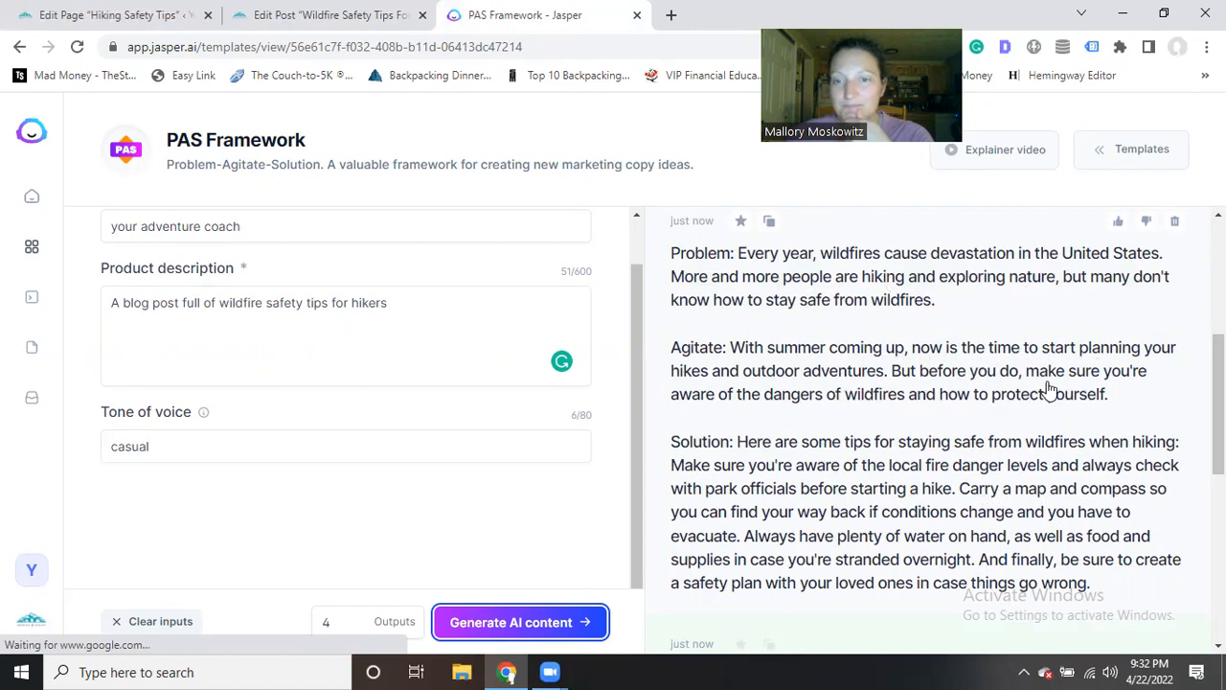
click(944, 369)
drag(580, 400, 385, 251)
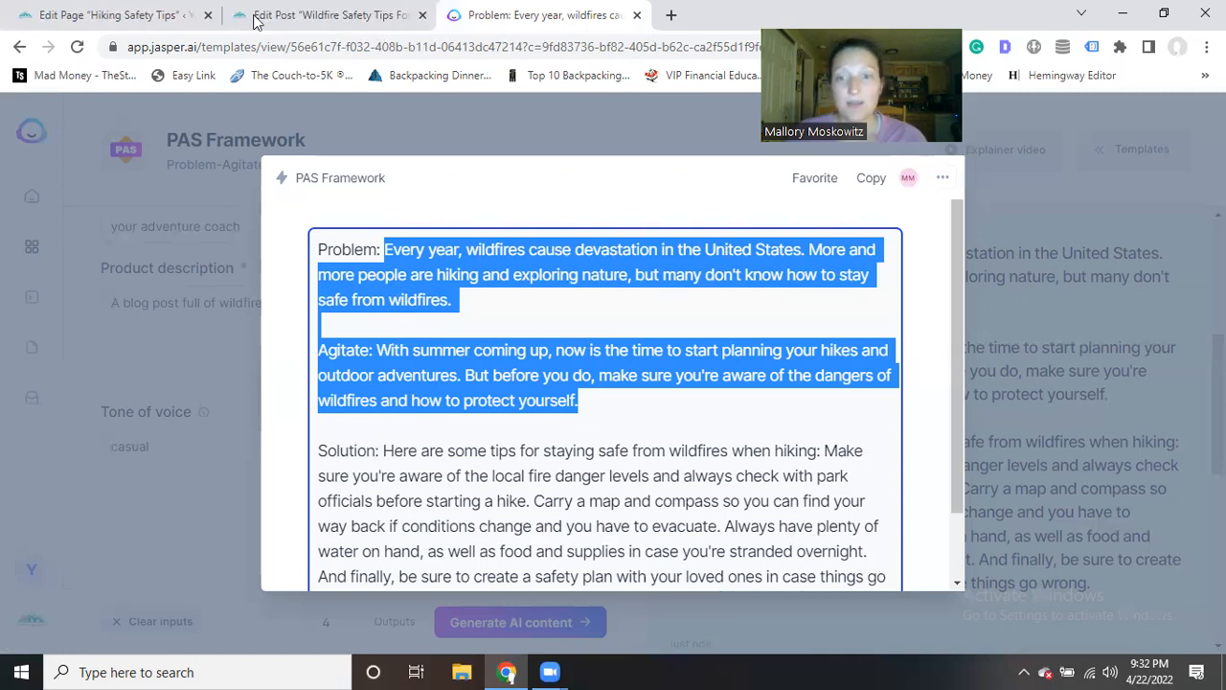
key(ctrl+shift+Tab)
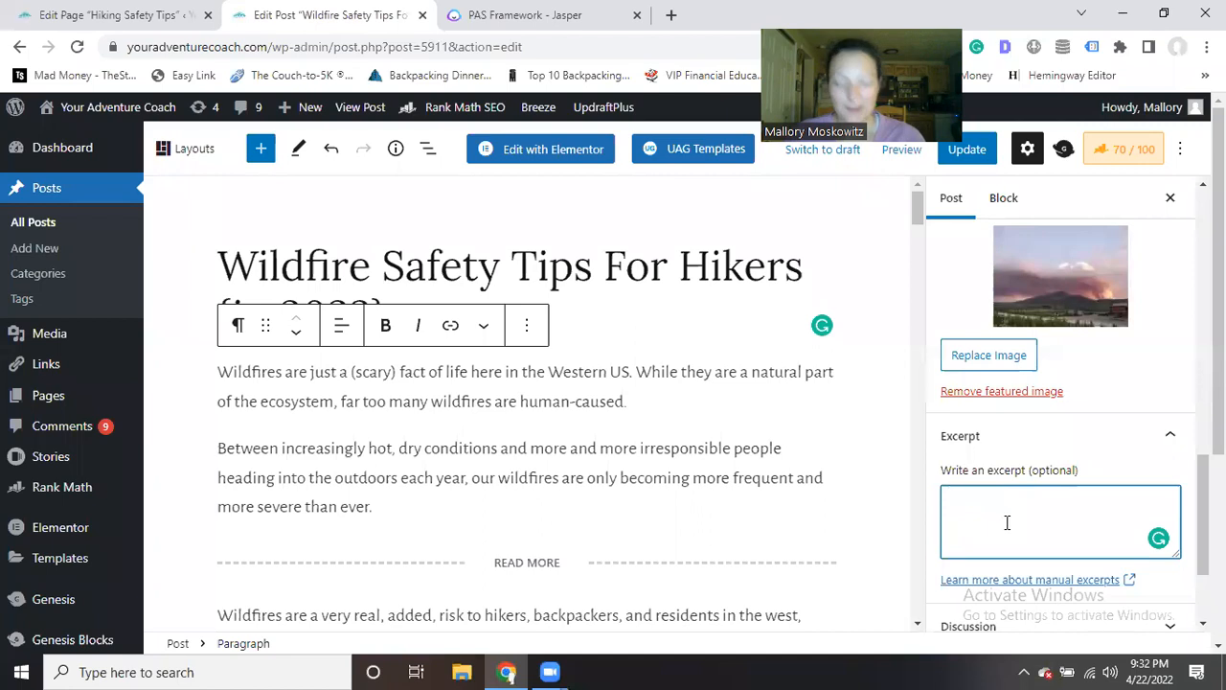
key(ctrl+v)
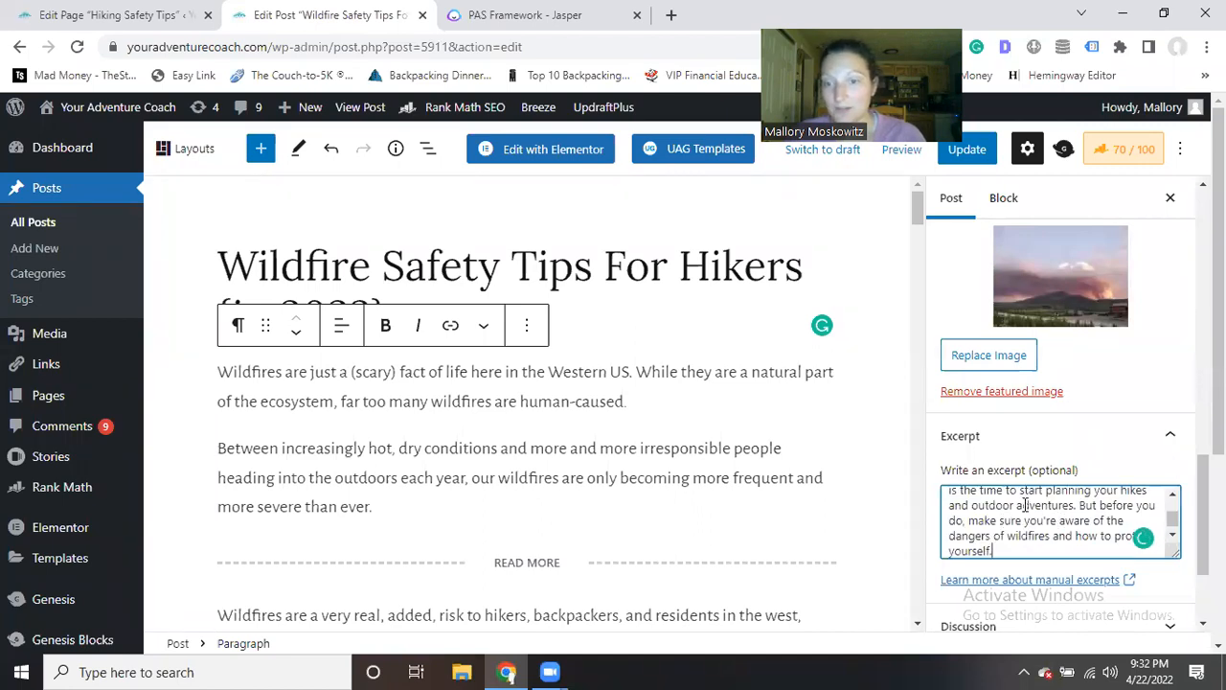
- Remove the "Agitate:" label and the blank line from the excerpt to form one paragraph, and check its opening
key(ctrl+Home)
text(Agitate:)
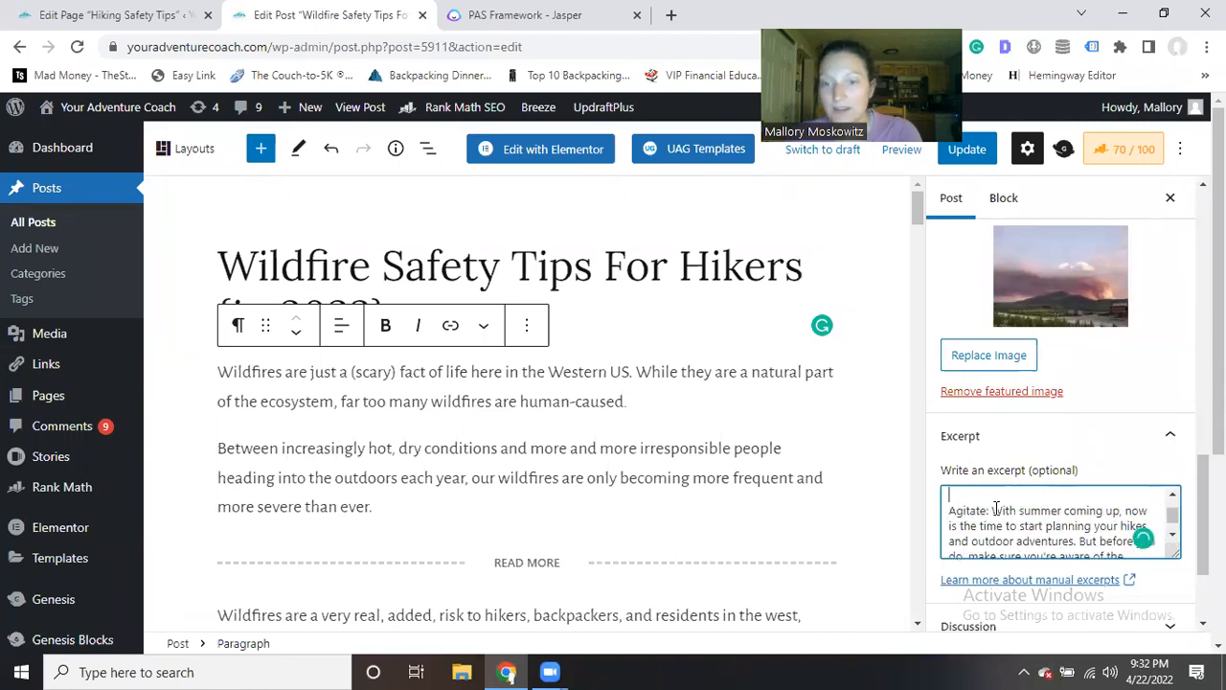
key(BackSpace)
key(BackSpace)
key(BackSpace)
key(BackSpace)
key(BackSpace)
key(BackSpace)
key(BackSpace)
key(BackSpace)
key(BackSpace)
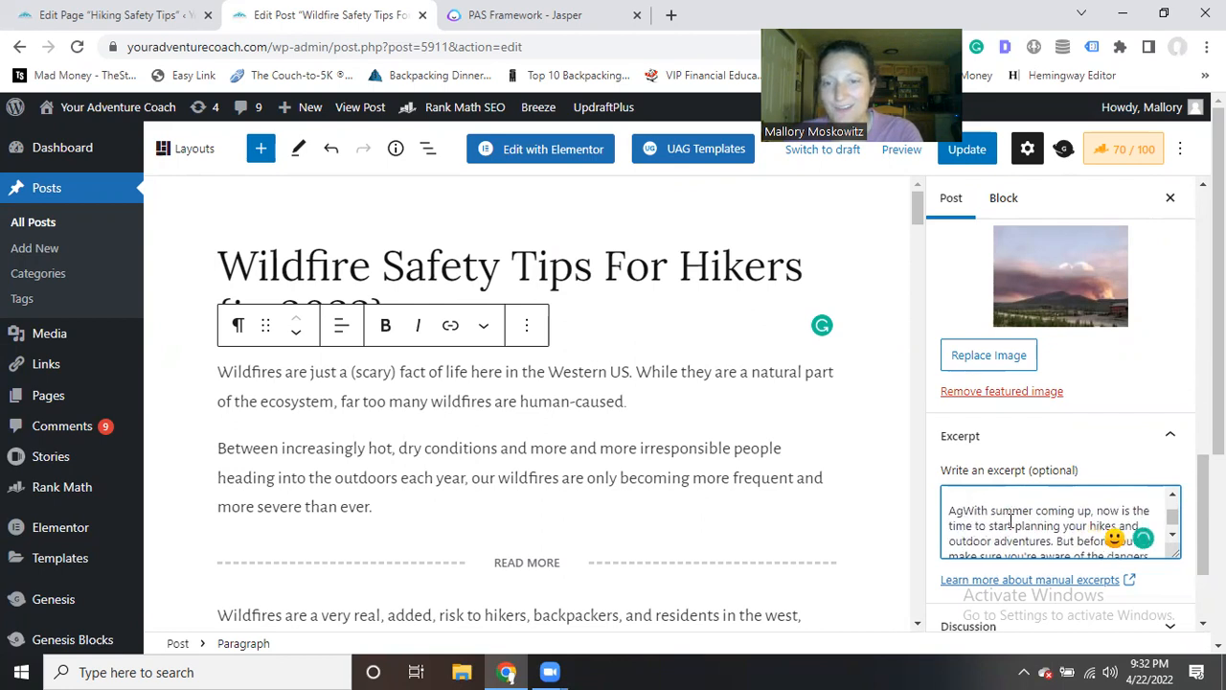
key(ctrl+v)
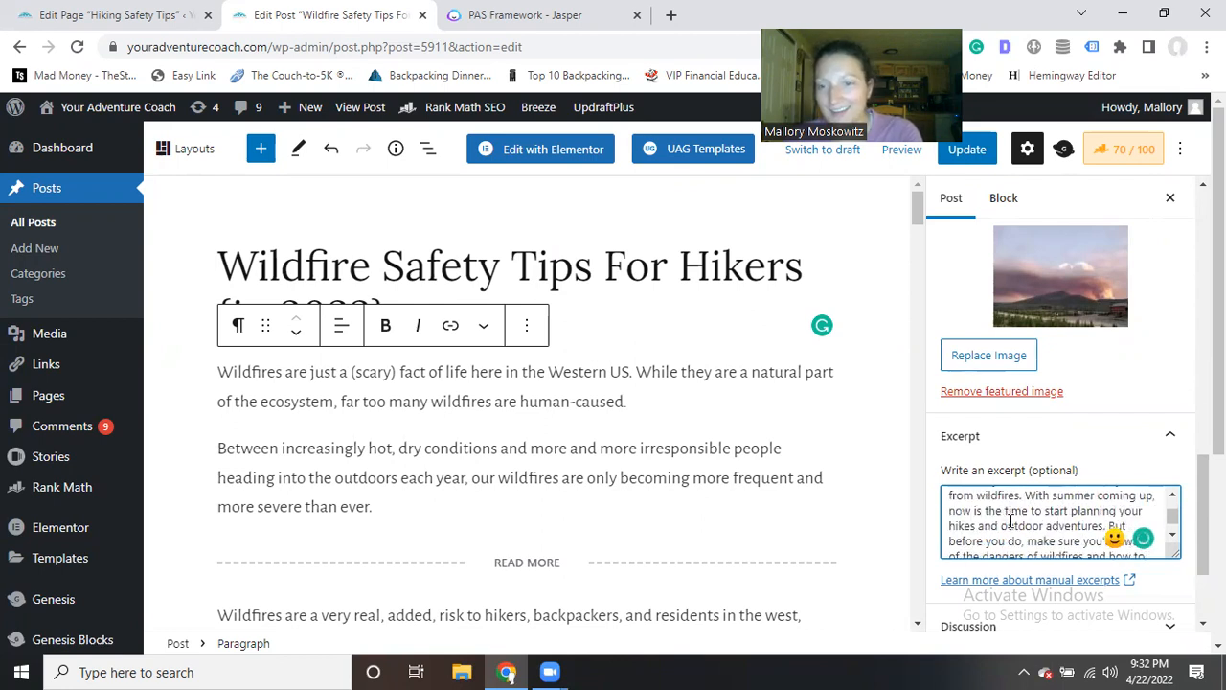
scroll(1020, 517, up, 3)
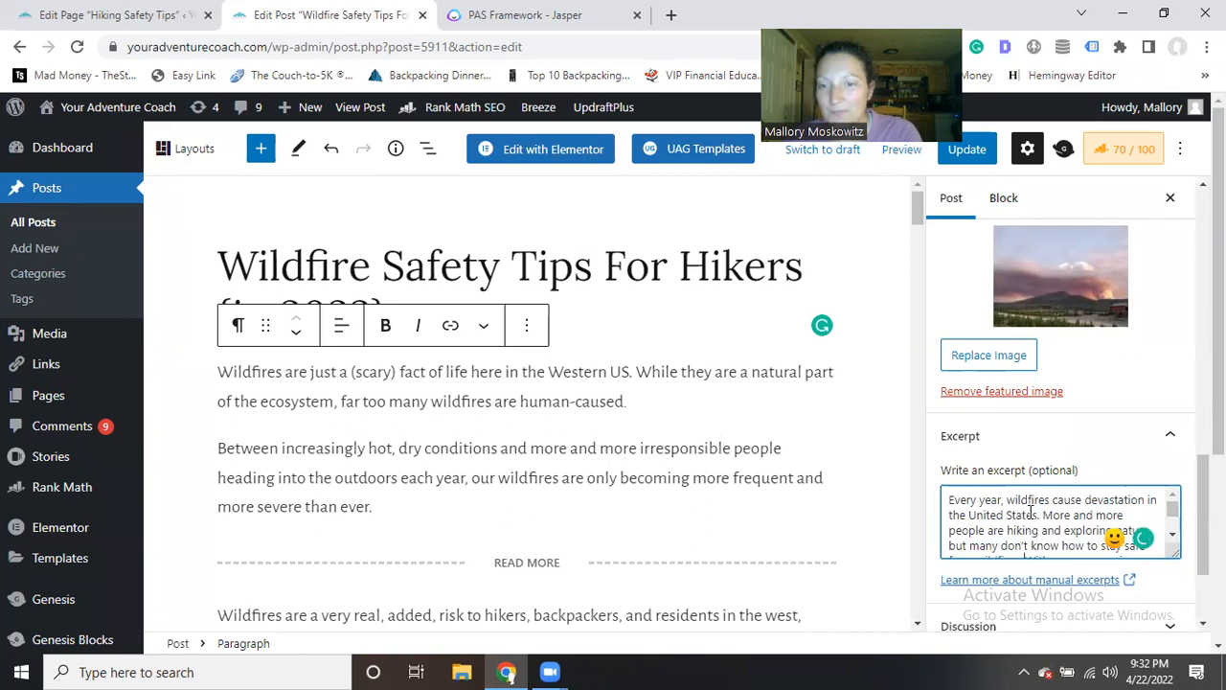
key(ctrl+a)
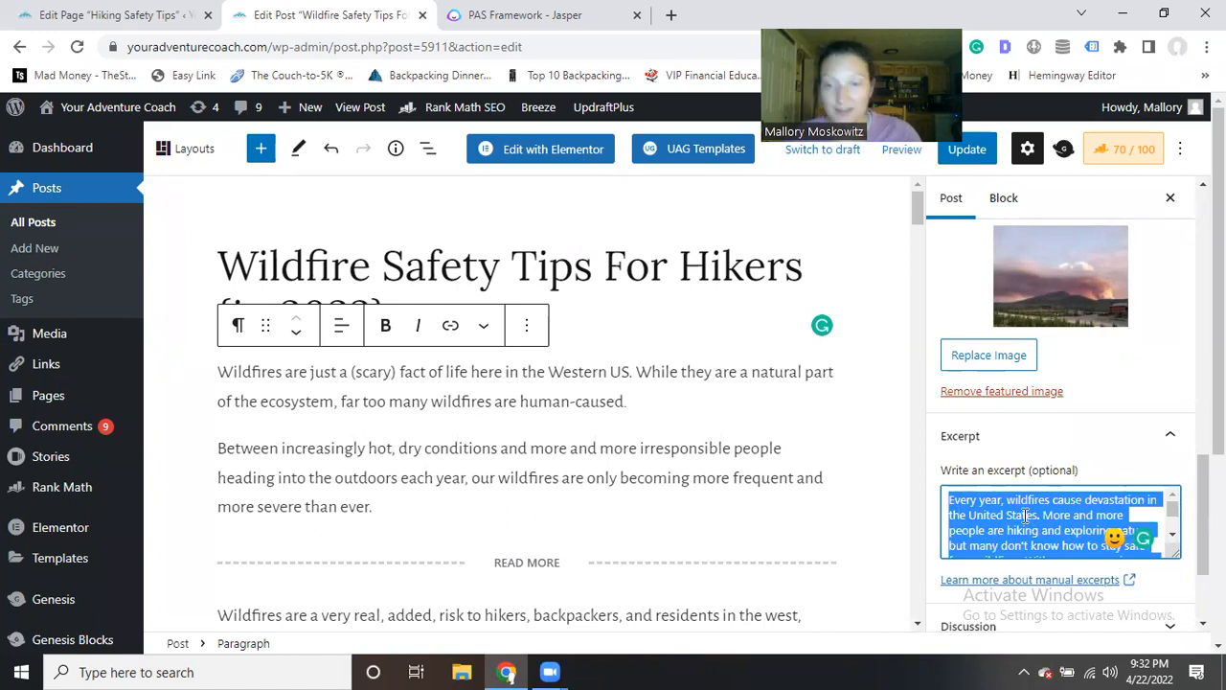
click(1016, 530)
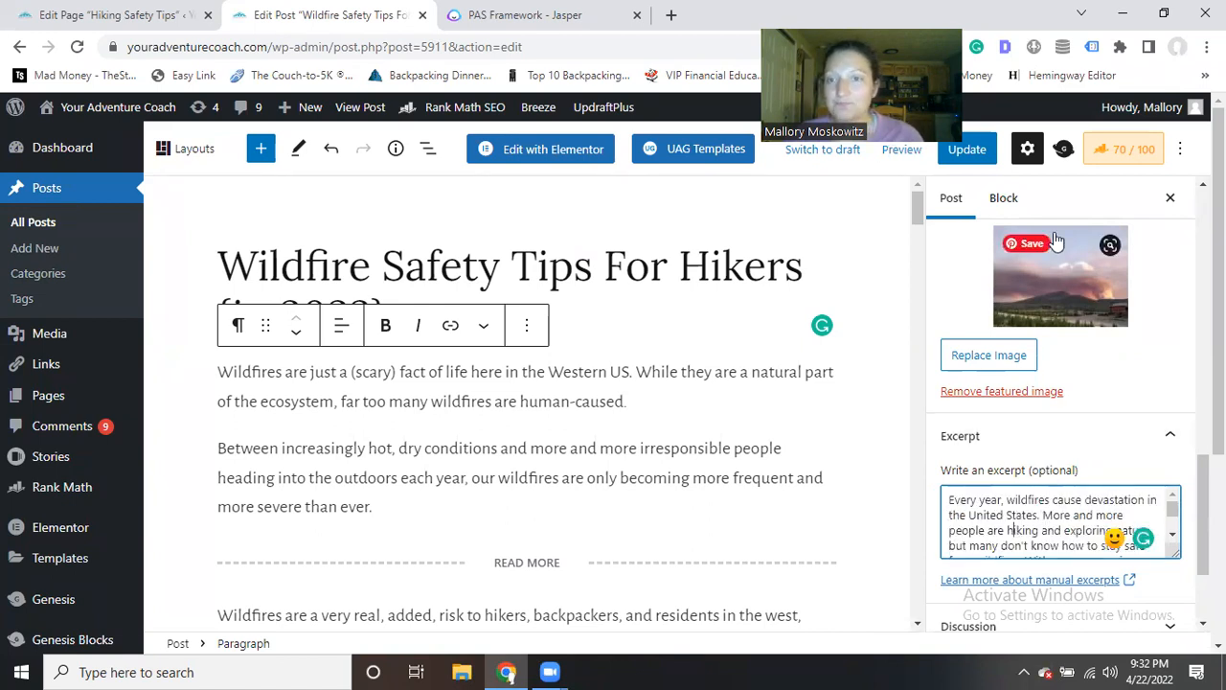
- Open the wildfire post's Rank Math snippet editor and show its title, permalink and description fields
click(1113, 155)
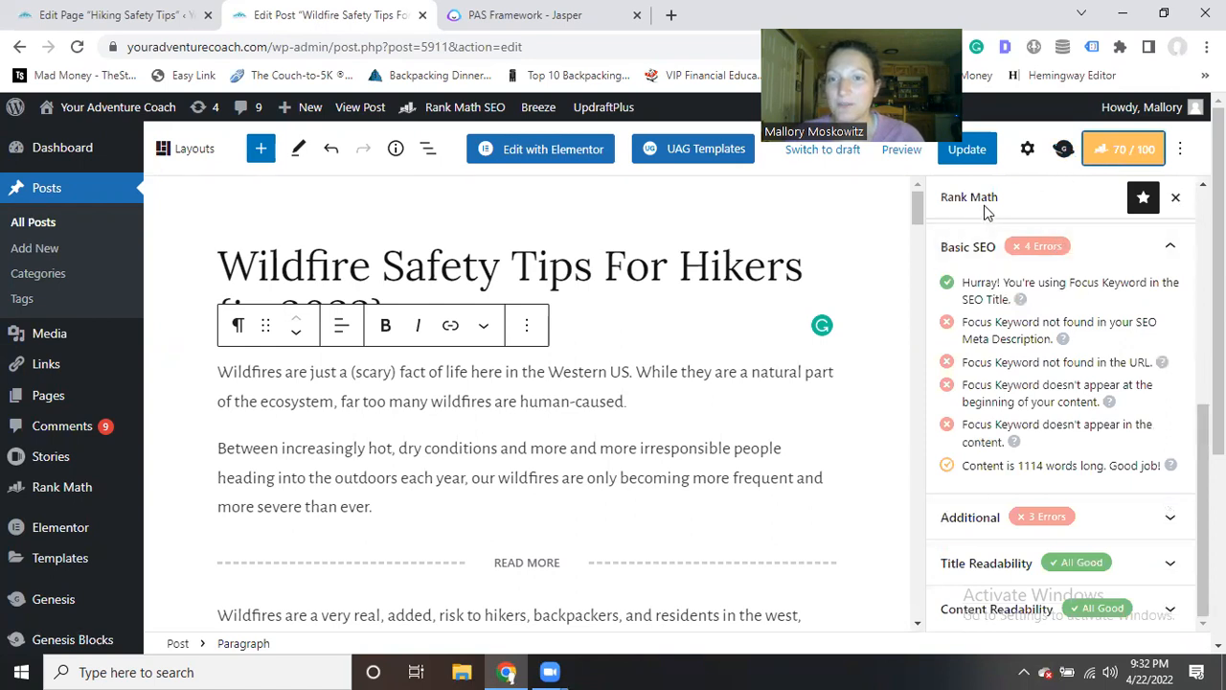
scroll(1044, 295, up, 2)
click(1058, 399)
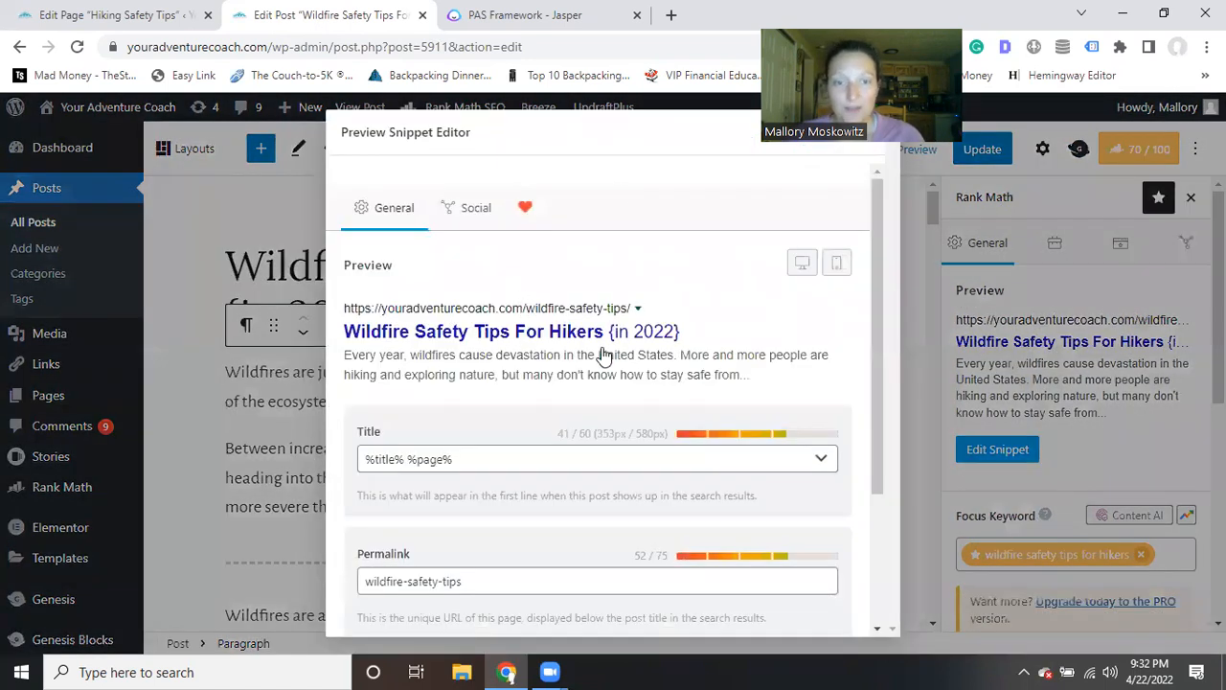
scroll(604, 359, down, 2)
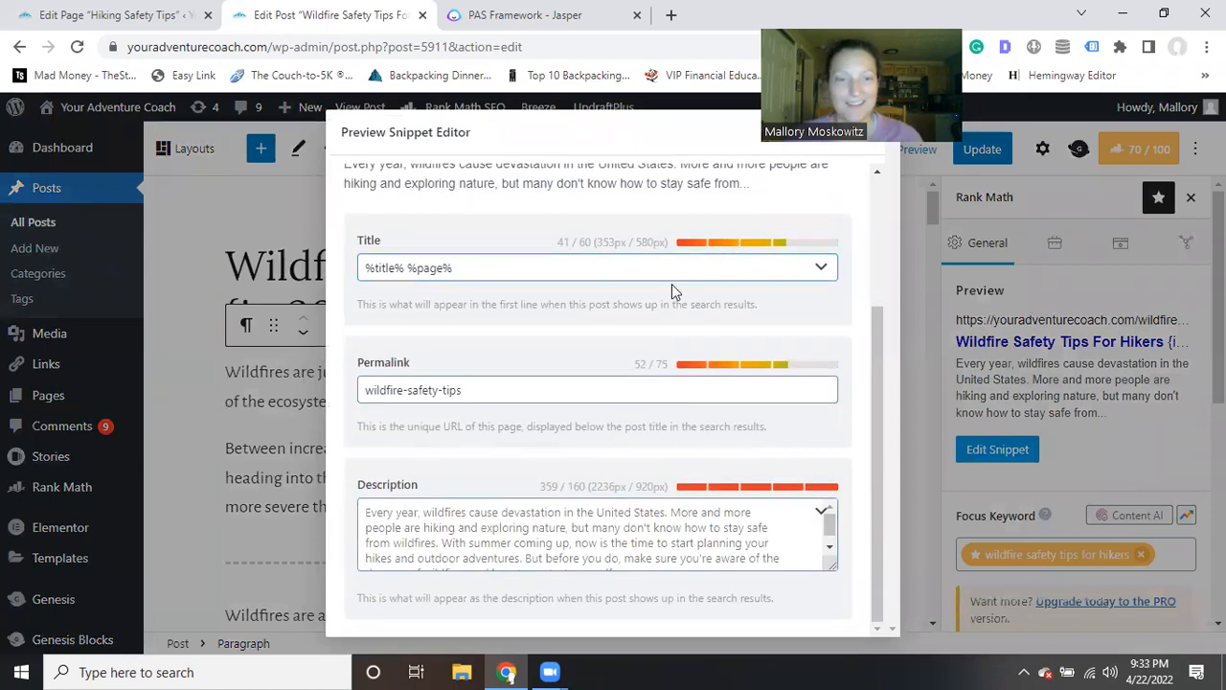
- Review the full snippet description against its preview and highlight its first two sentences, through "how to stay safe from wildfires."
click(594, 520)
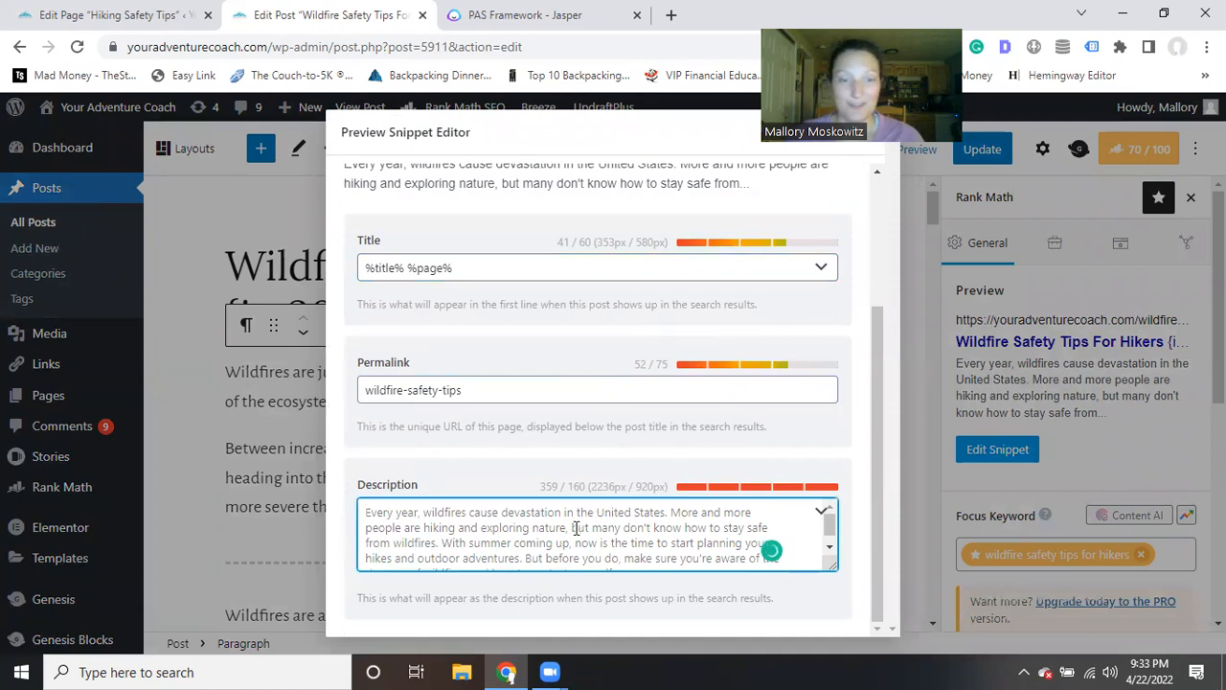
key(ctrl+End)
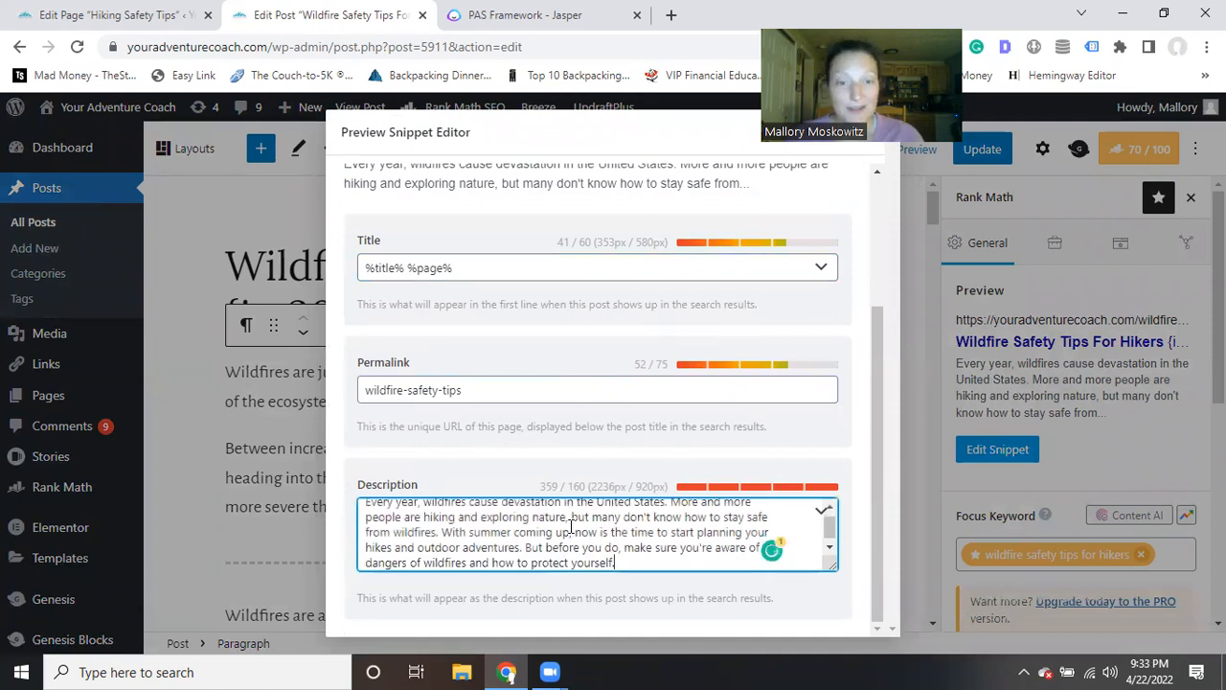
scroll(591, 540, up, 1)
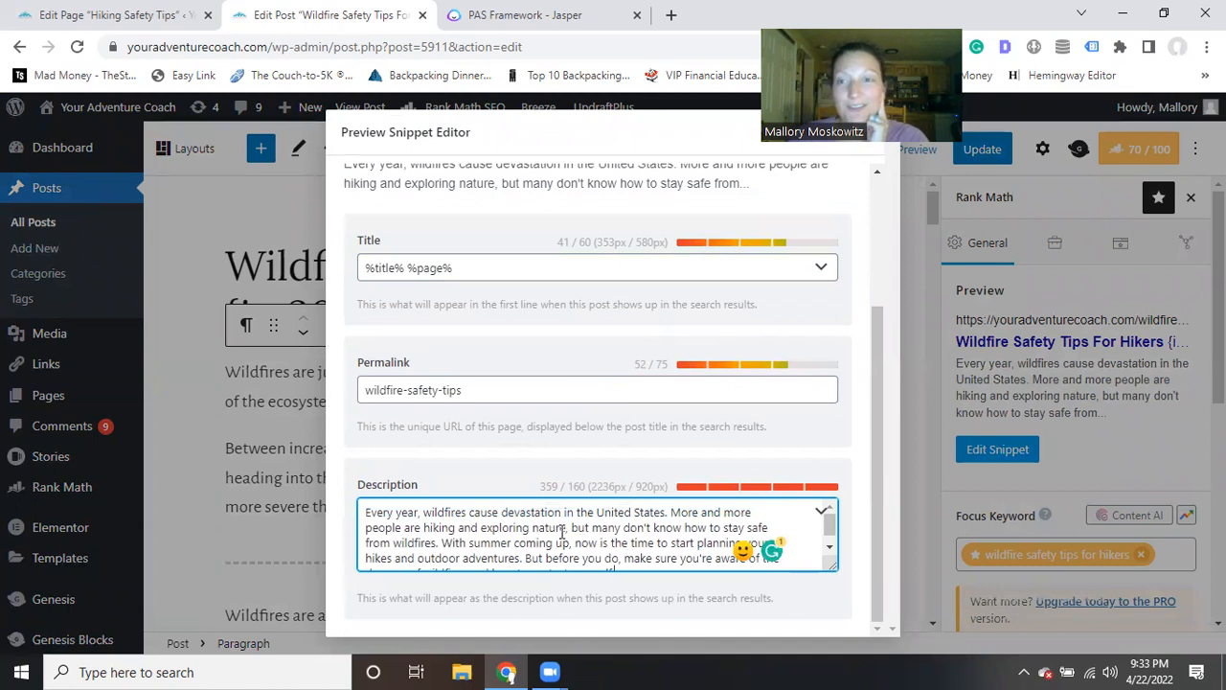
scroll(562, 533, up, 1)
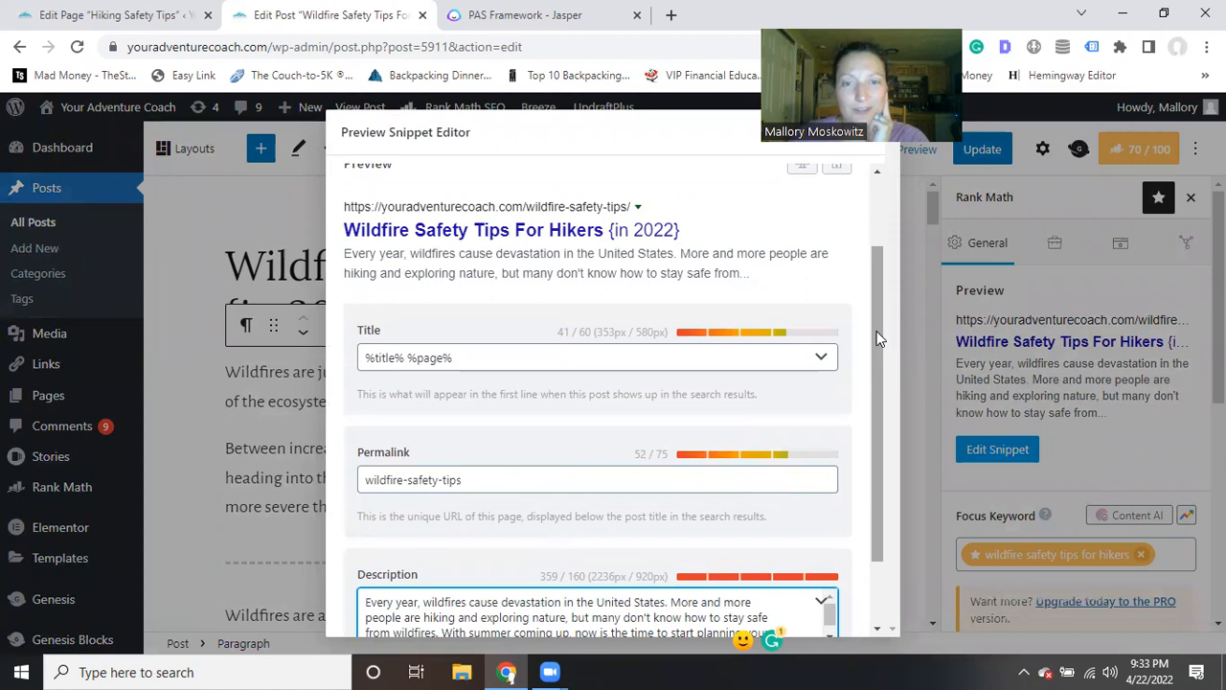
drag(876, 322, 883, 404)
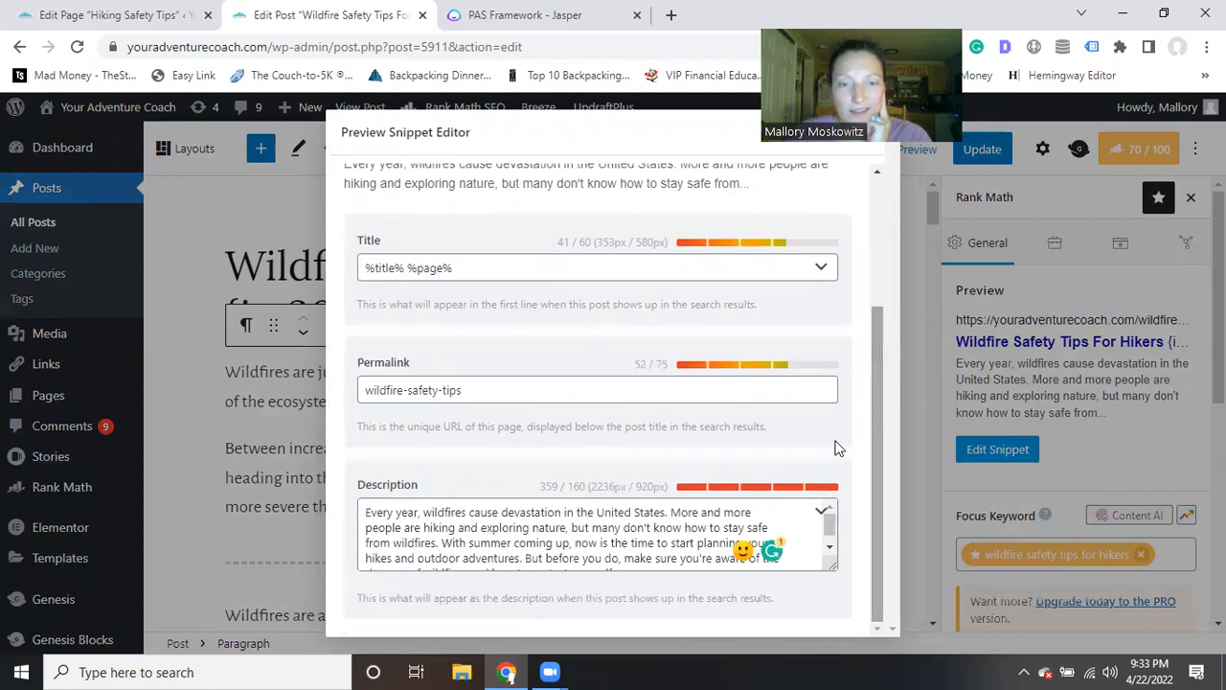
drag(444, 541, 365, 511)
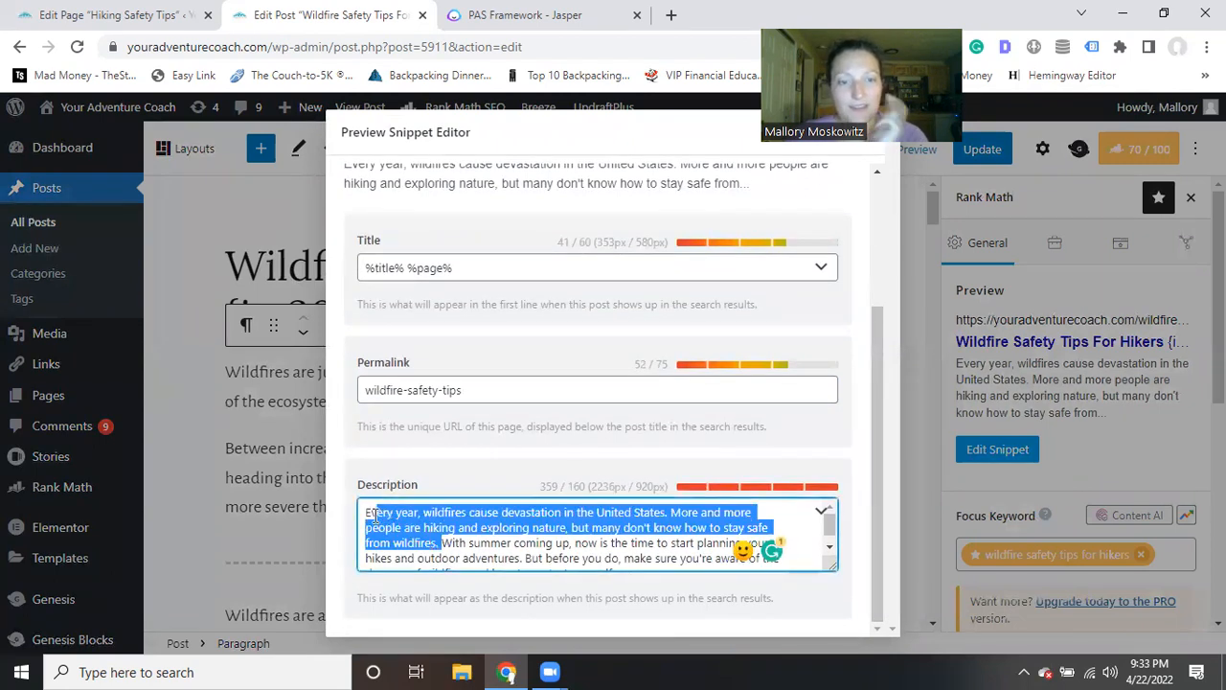
- Delete the highlighted first two sentences from the snippet description and check the end of the remaining text
key(BackSpace)
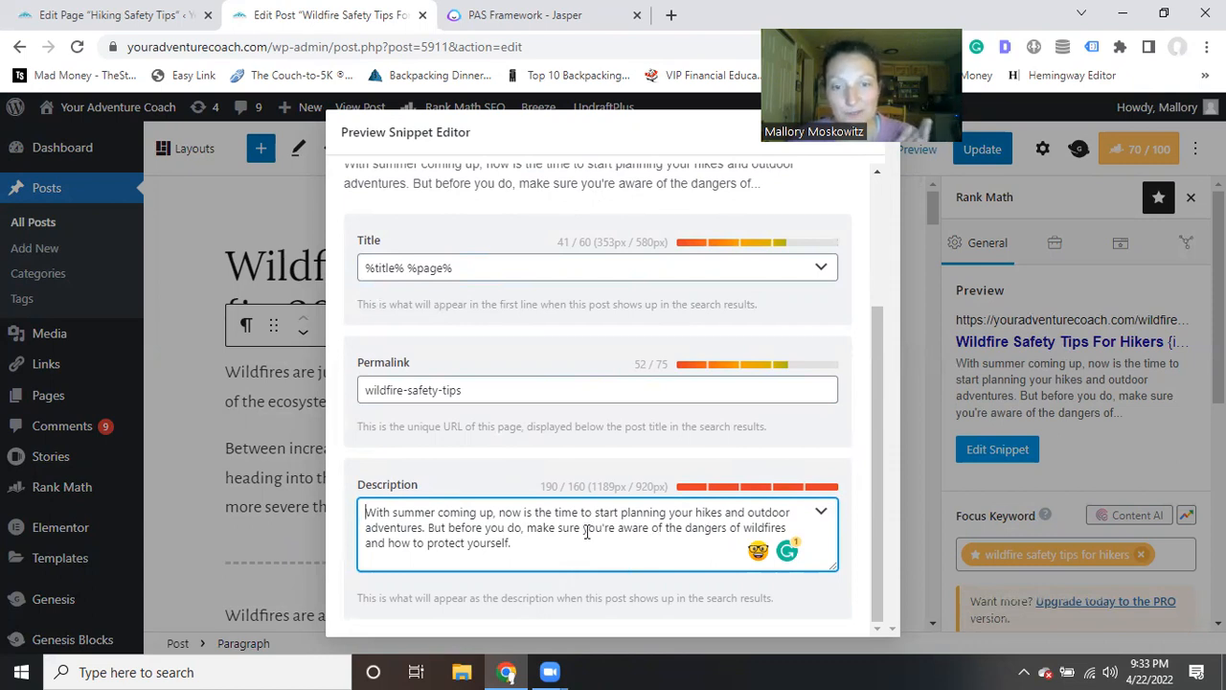
drag(522, 543, 679, 530)
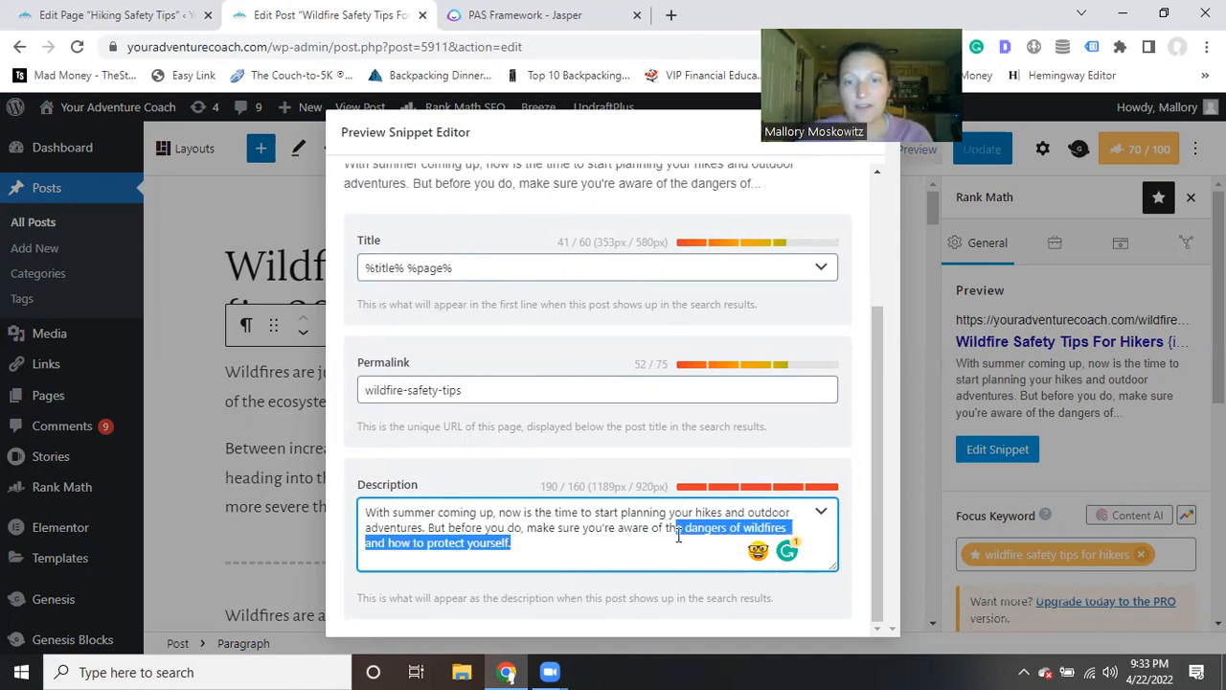
click(678, 535)
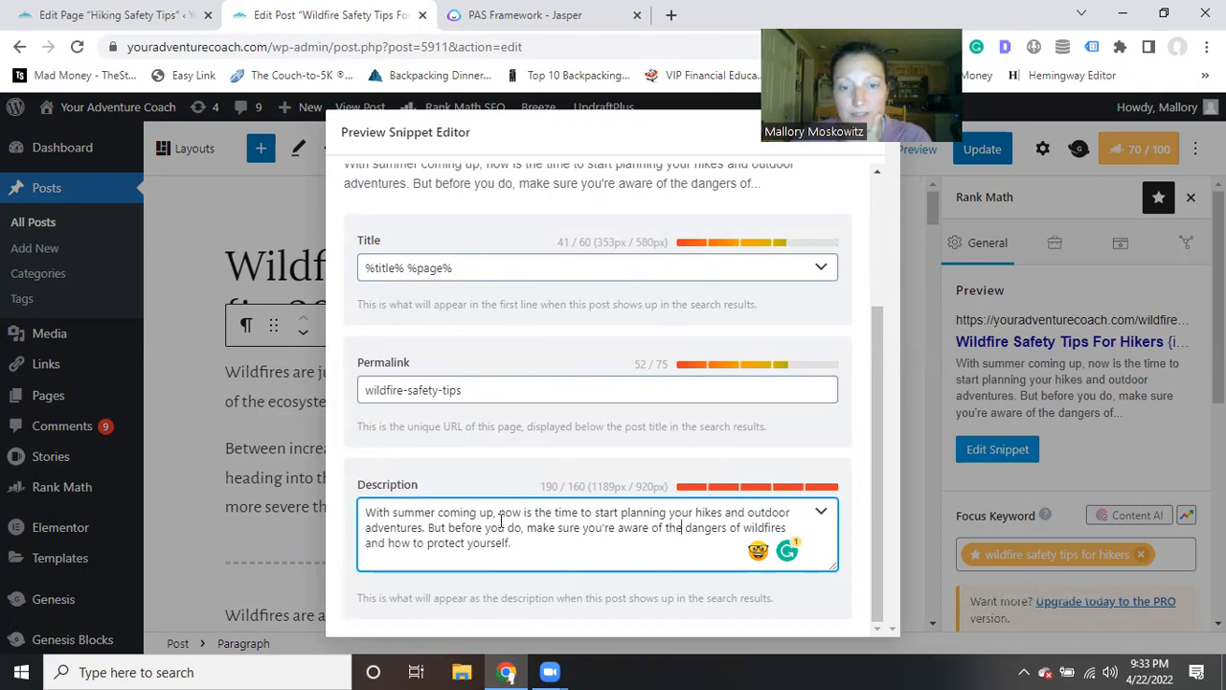
- Replace "planning your hikes and outdoor adventures" in the snippet description with "learning these wildfire safety tips for hikers" and close the snippet editor
drag(422, 526, 621, 510)
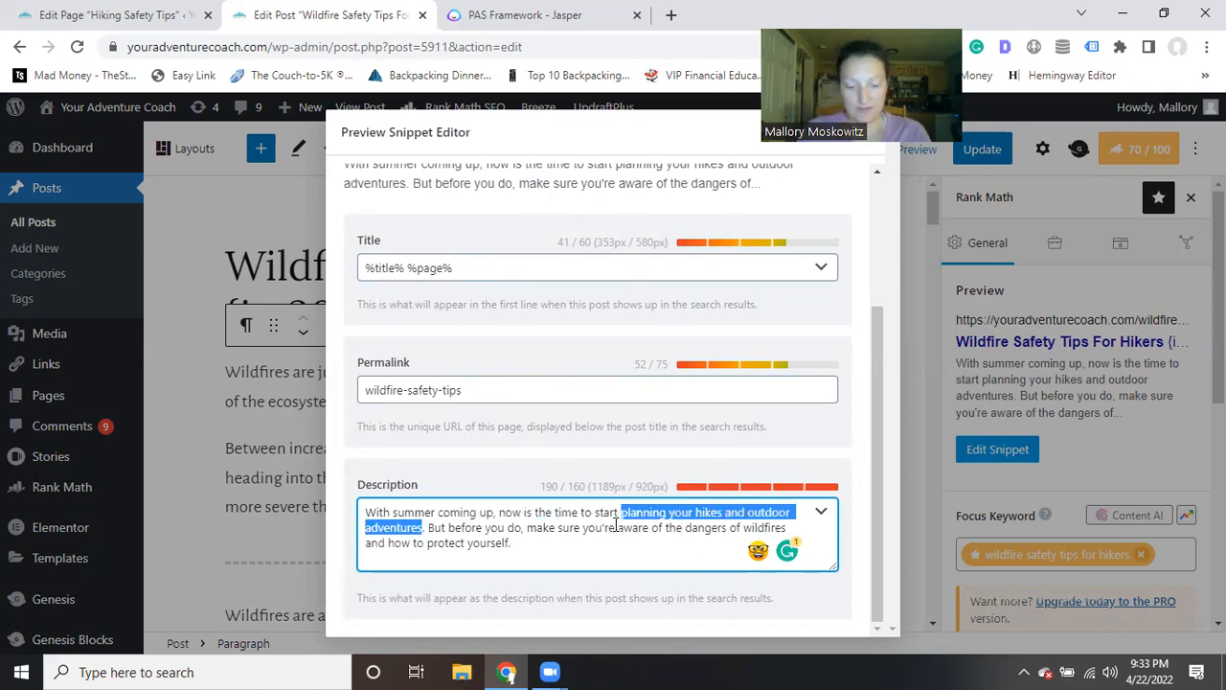
text(learning these wildfire safety tips for hiker)
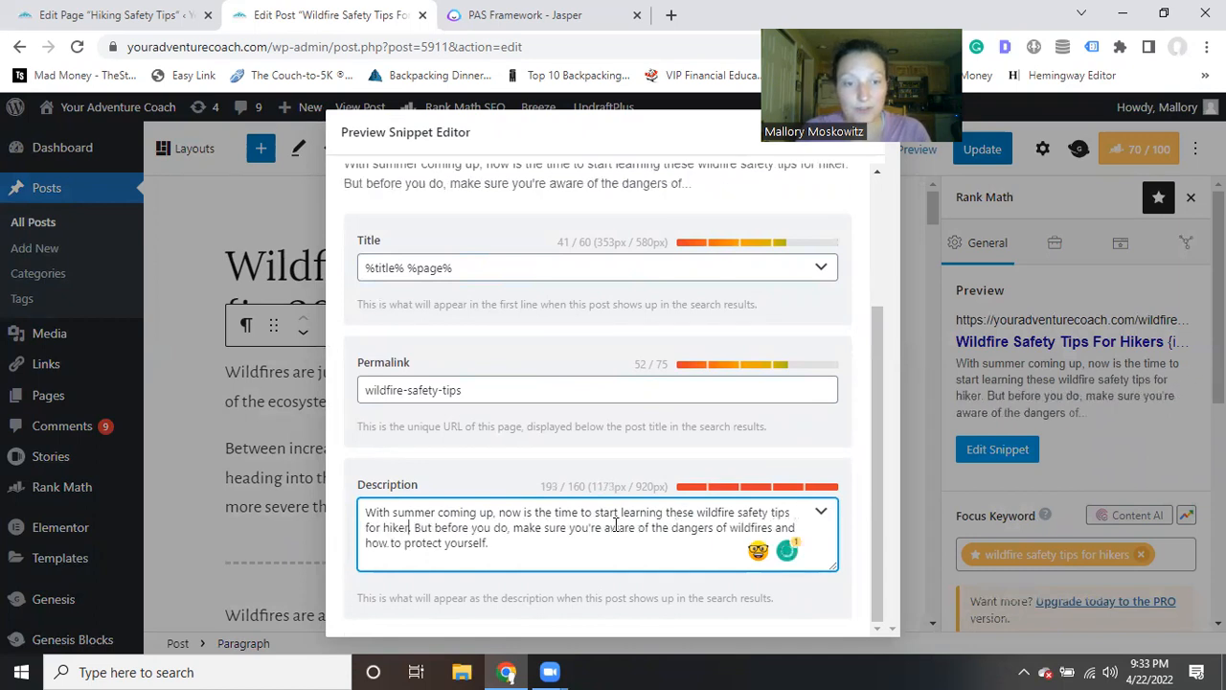
text(s)
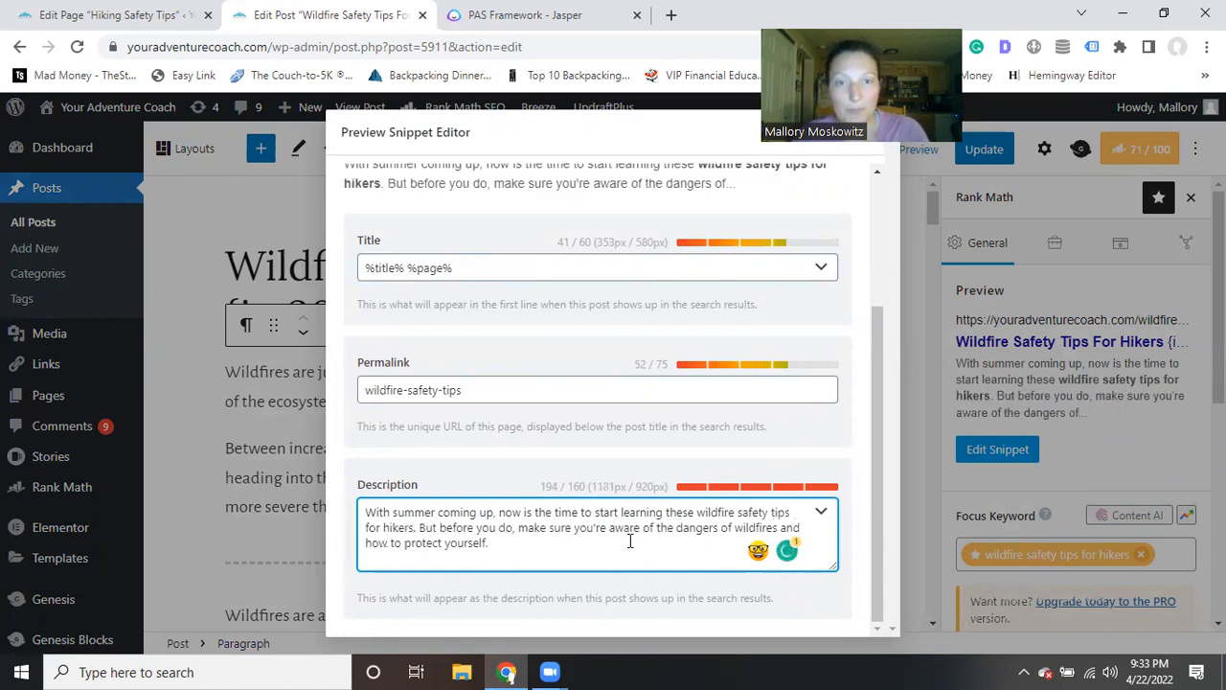
click(561, 540)
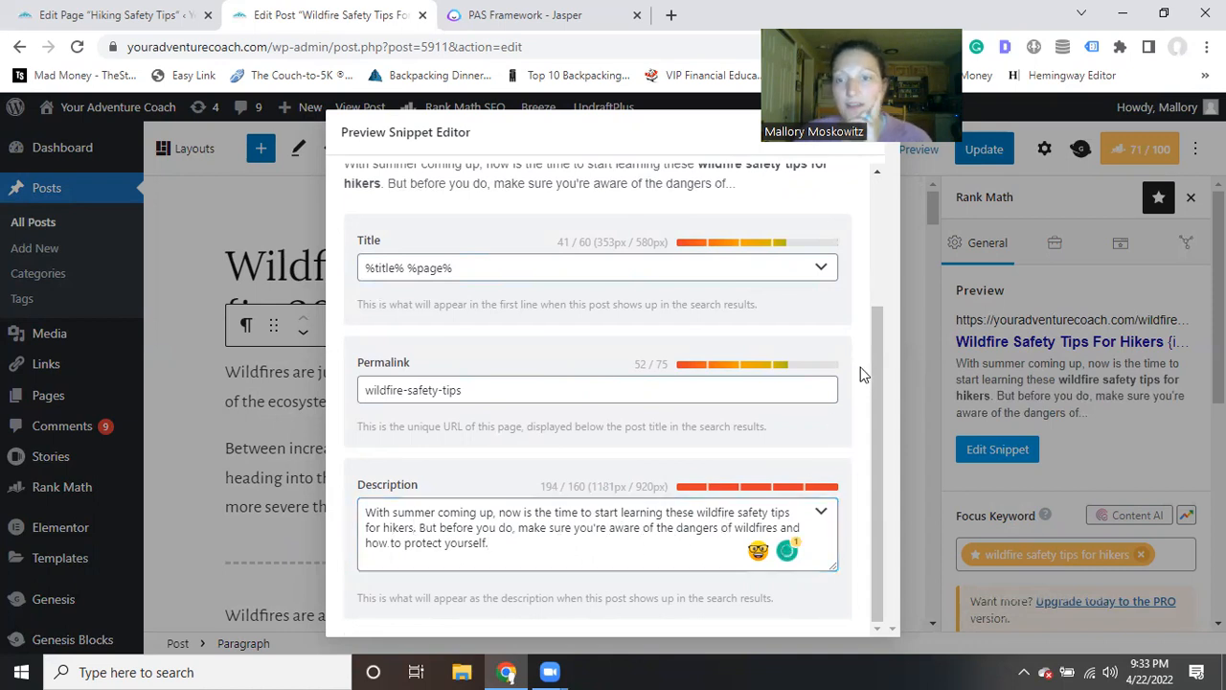
click(793, 182)
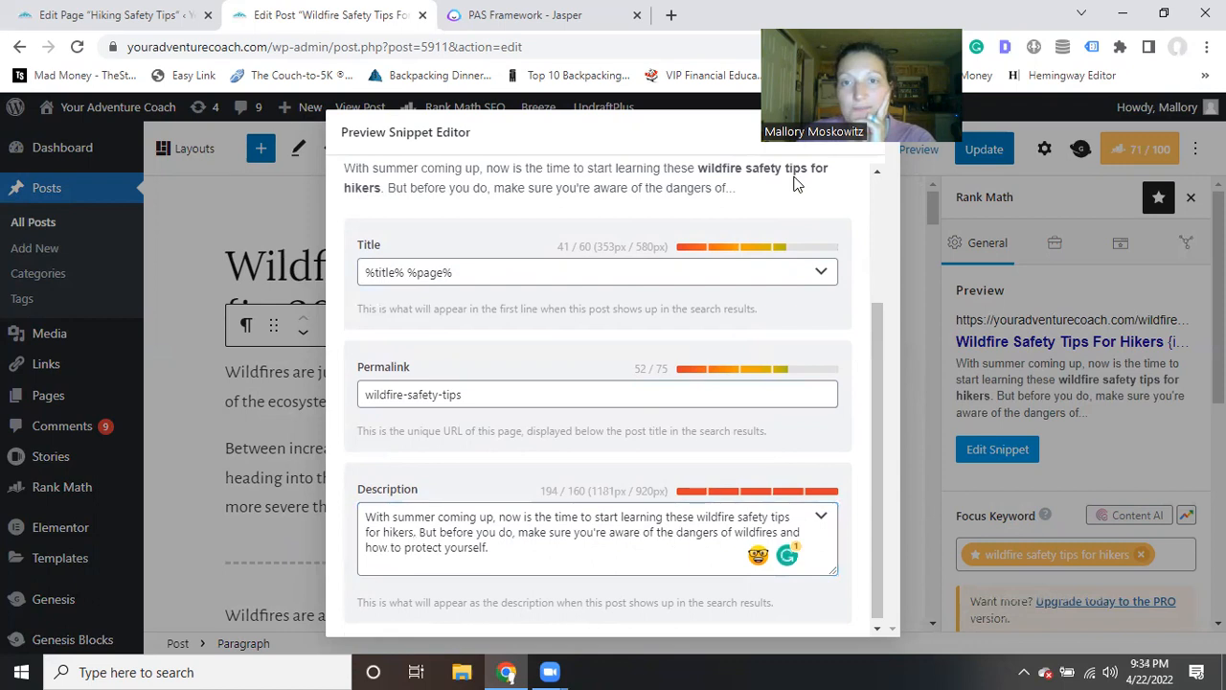
key(Escape)
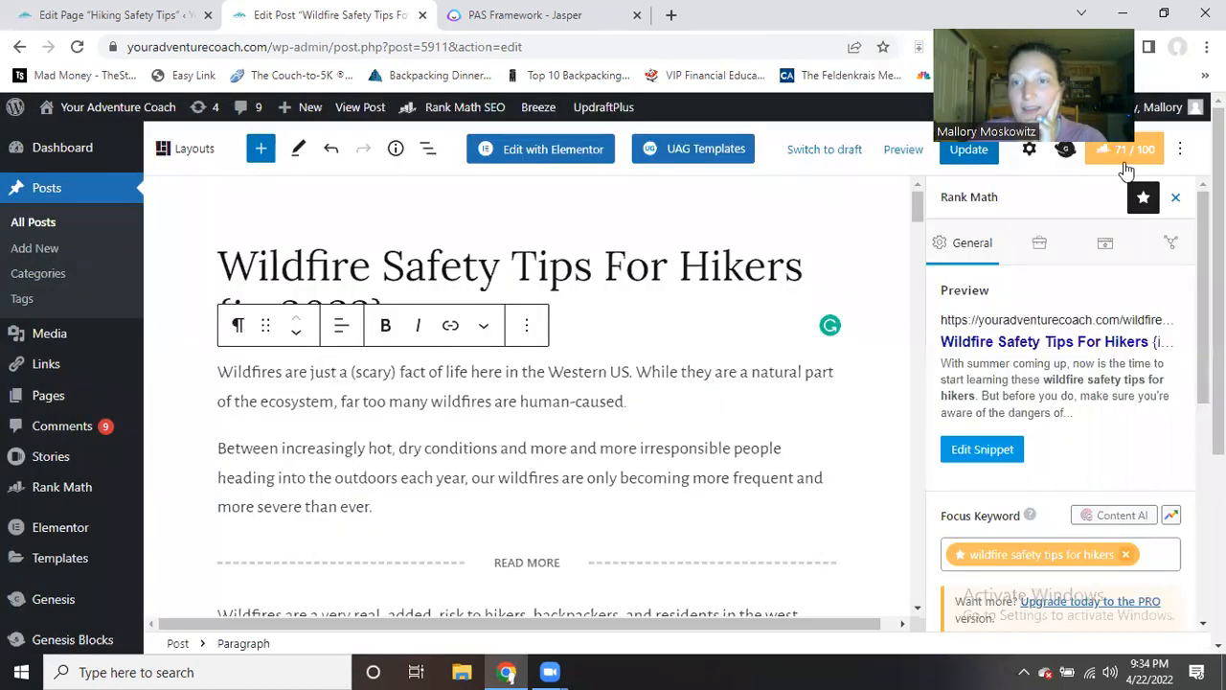
- Review the wildfire post's Basic SEO checks in Rank Math and return to the general post settings
scroll(1092, 402, down, 2)
scroll(1092, 402, down, 3)
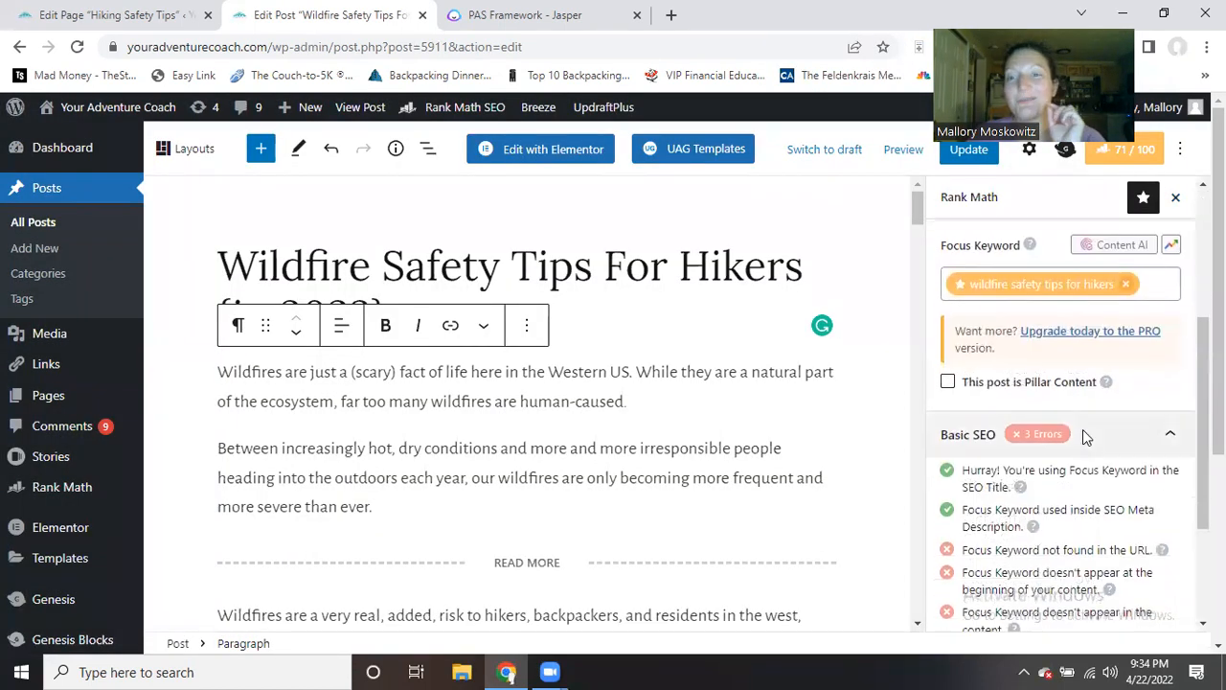
scroll(1001, 316, up, 4)
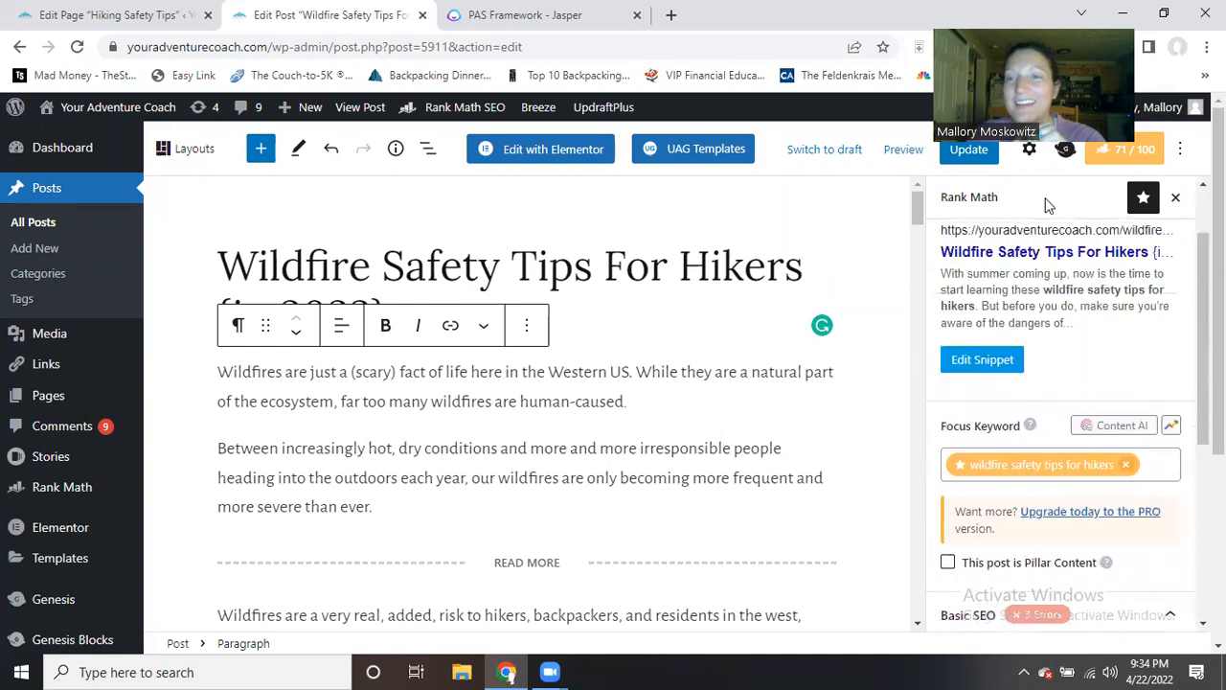
click(1028, 148)
click(953, 199)
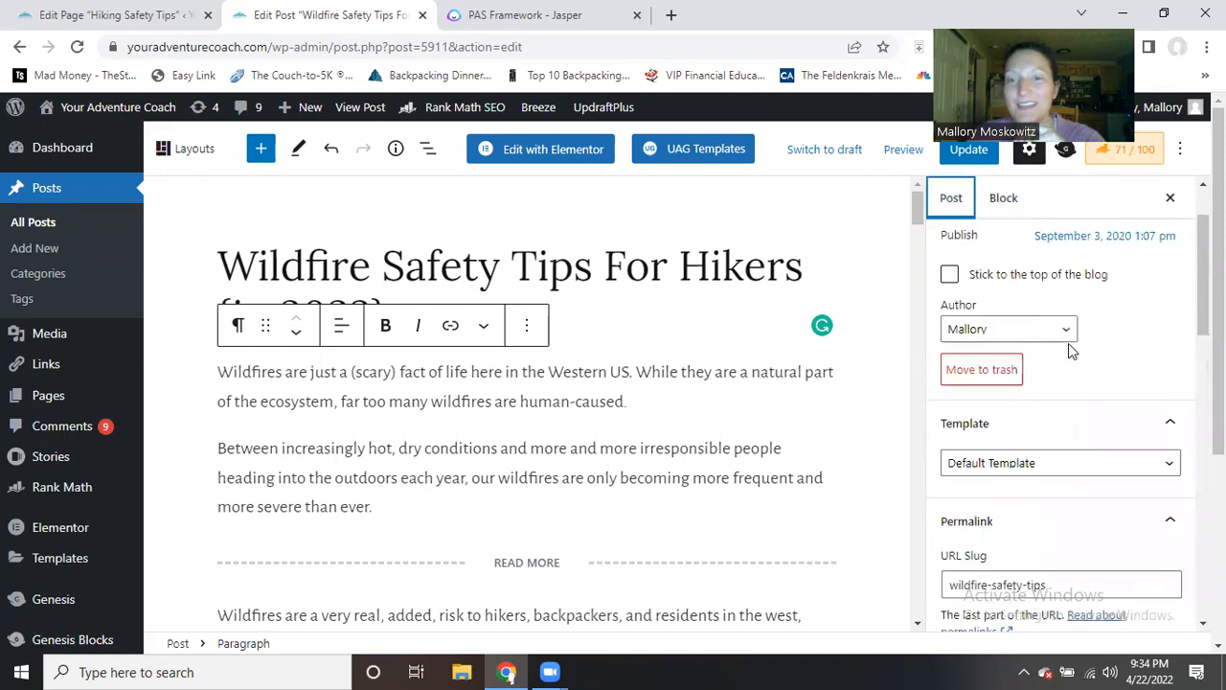
- On the Hiking Safety Tips page, add the copied Problem and Agitate paragraph below the "Wildfire Safety Tips & Resources For Hikers" heading
click(120, 17)
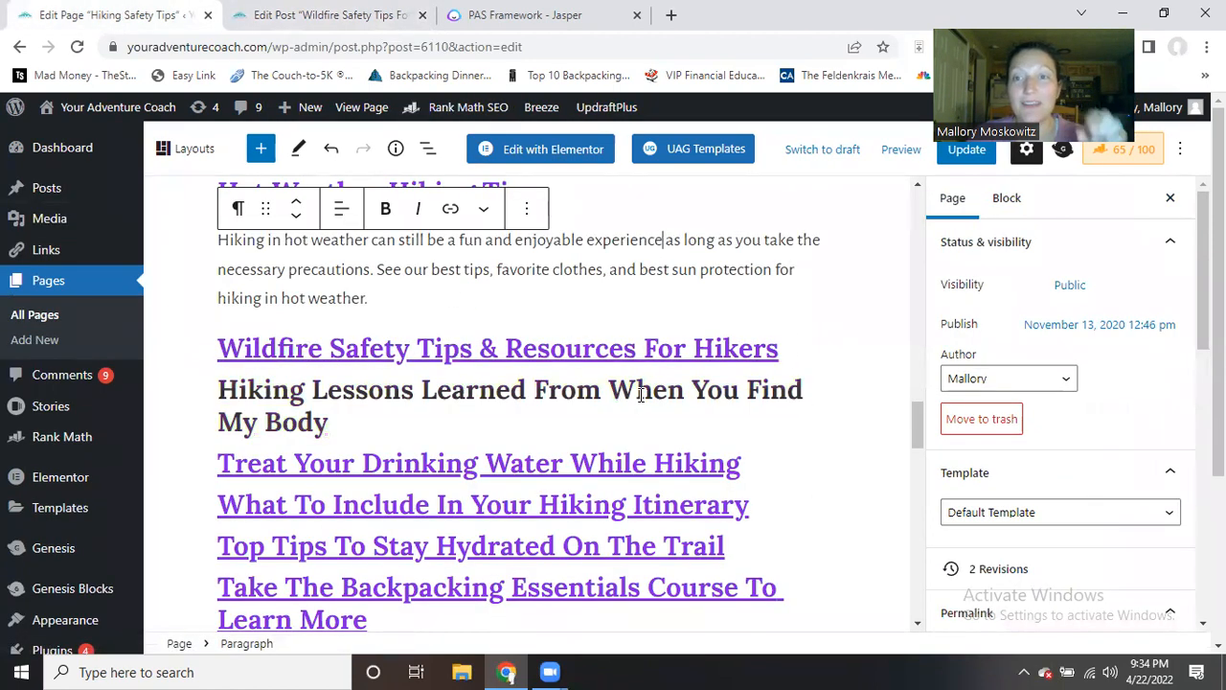
click(802, 353)
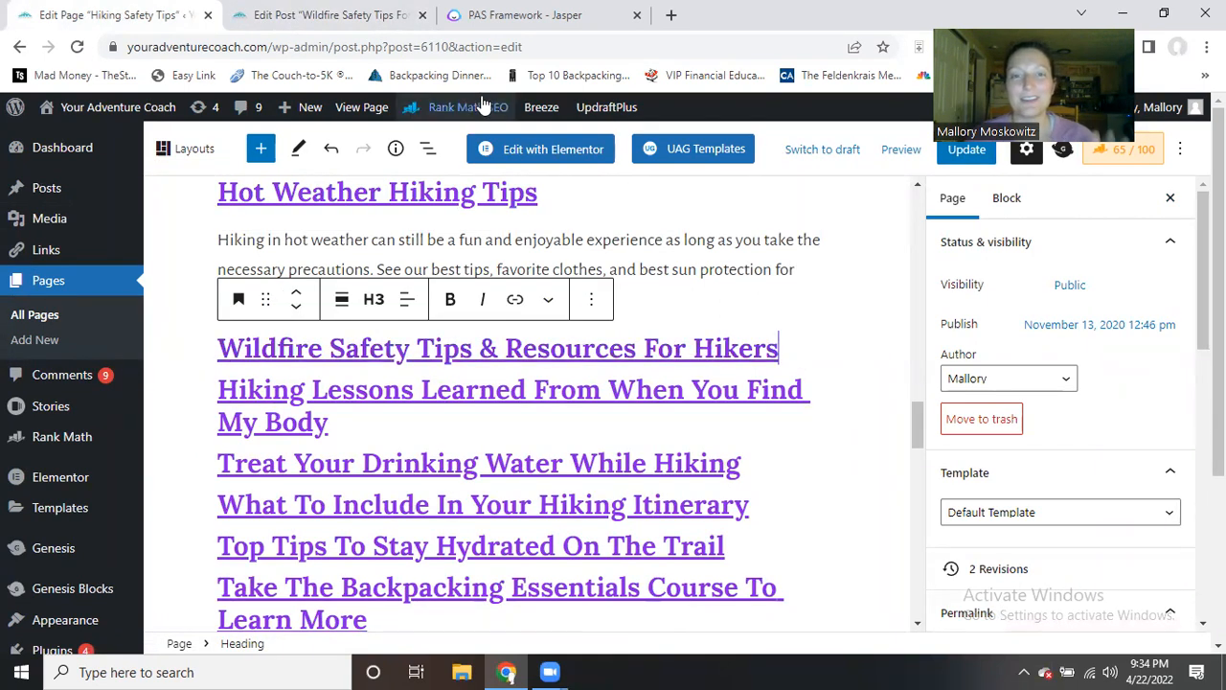
key(Return)
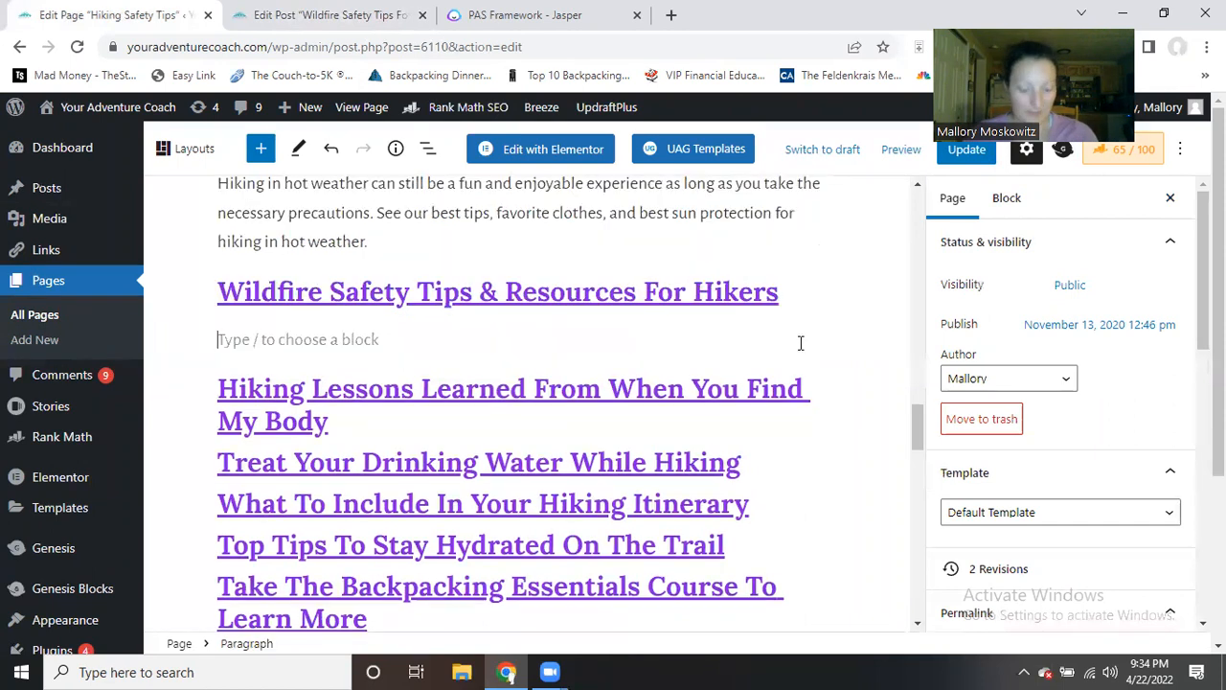
text(Every year, wildfires cause devastation in the United States. More and more people are hiking and exploring nature, but many don’t know how to stay safe from wildfires. With summer coming up, now is the time to start planning your hikes and outdoor adventures. But before you do, make sure you’re aware of the dangers of wildfires and how to protect yourself.)
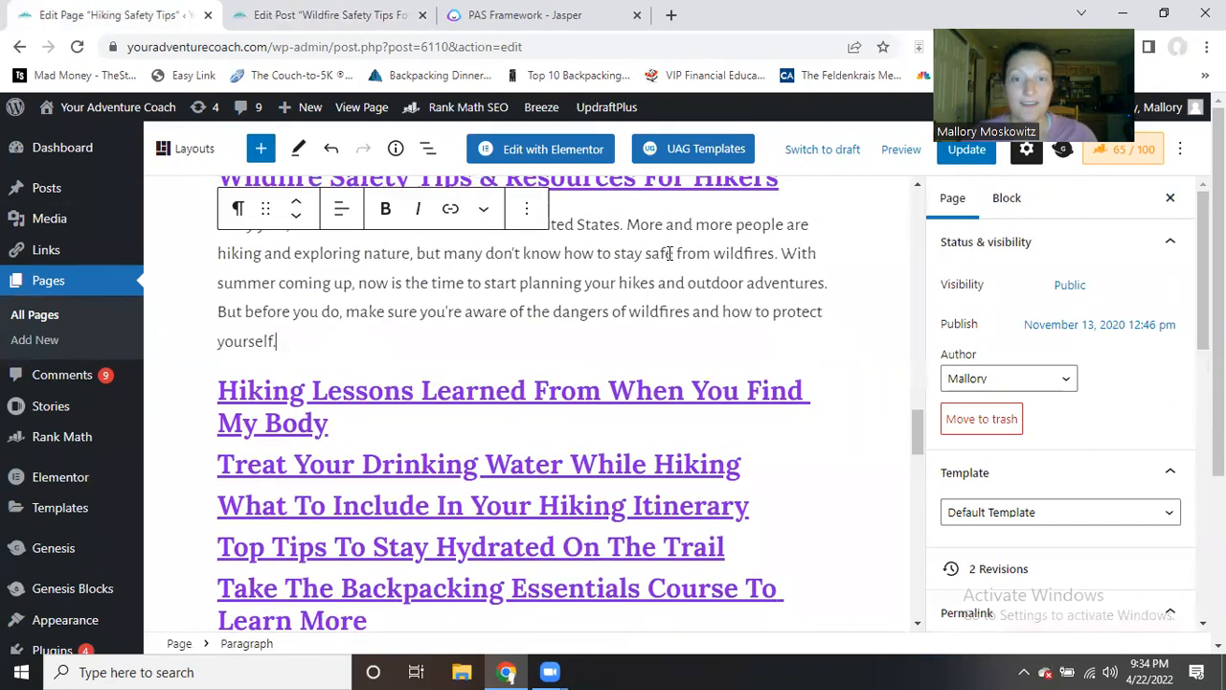
- Review the page's hot weather and wildfire descriptions and the remaining post headings in the safety tips and safety gear sections
scroll(508, 373, up, 1)
scroll(670, 335, up, 1)
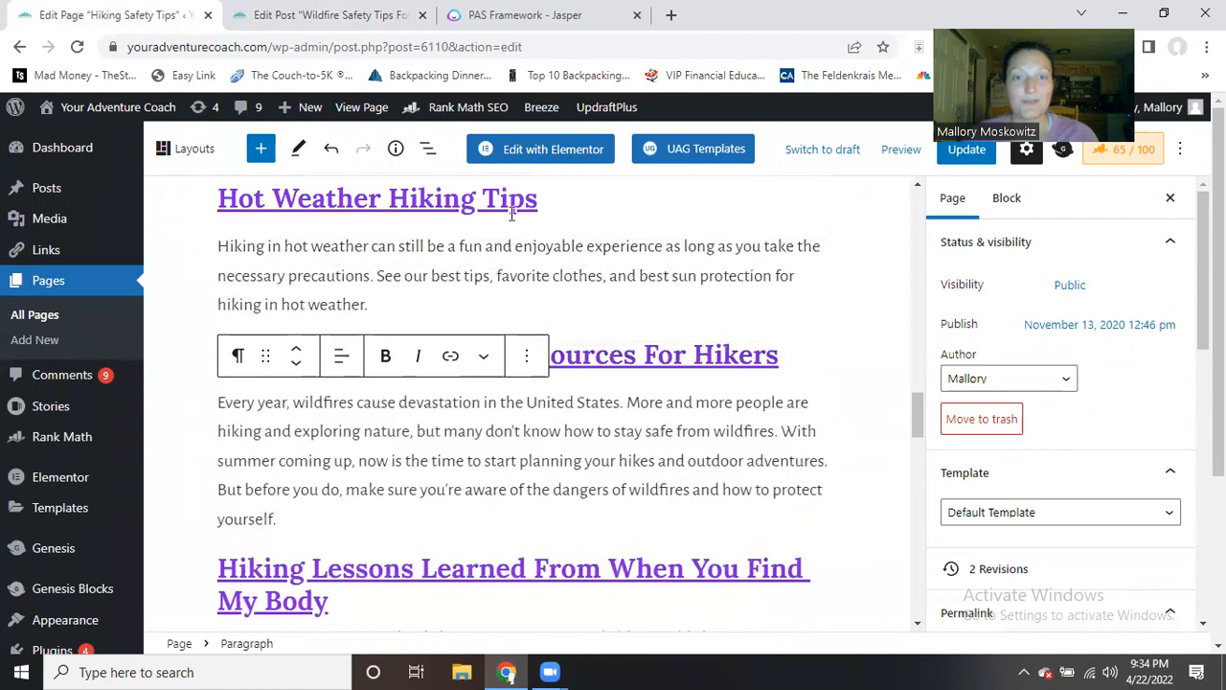
click(686, 275)
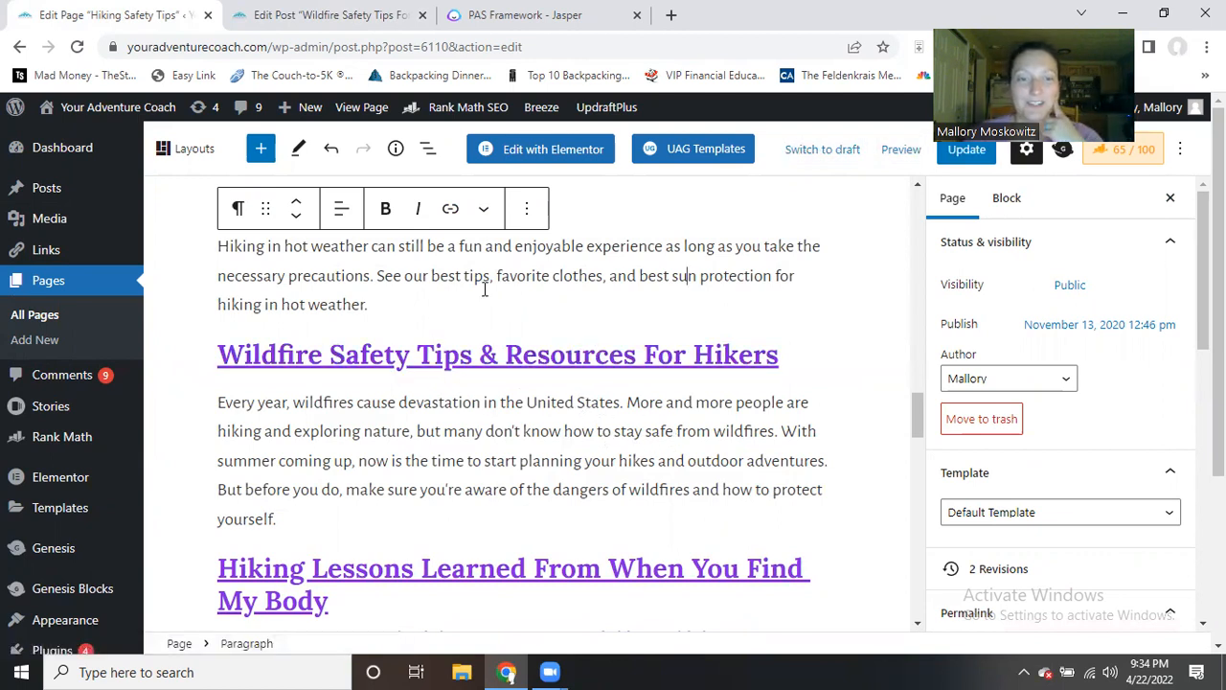
scroll(817, 463, down, 4)
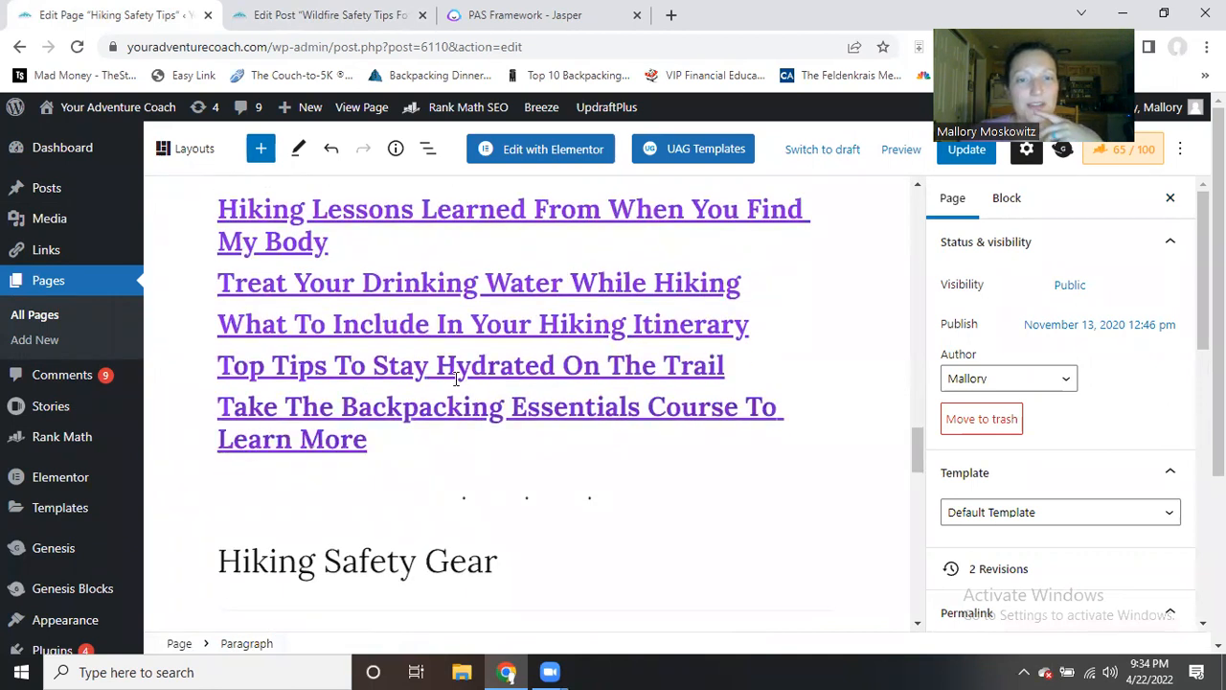
scroll(446, 386, down, 5)
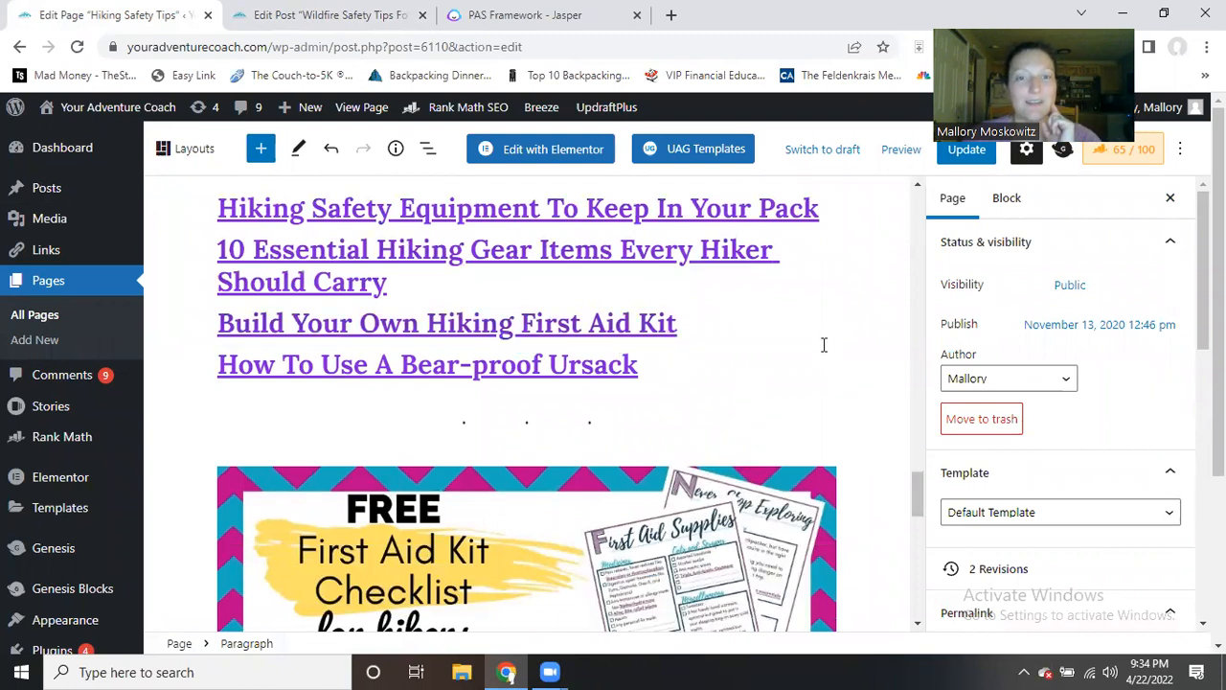
scroll(772, 325, up, 3)
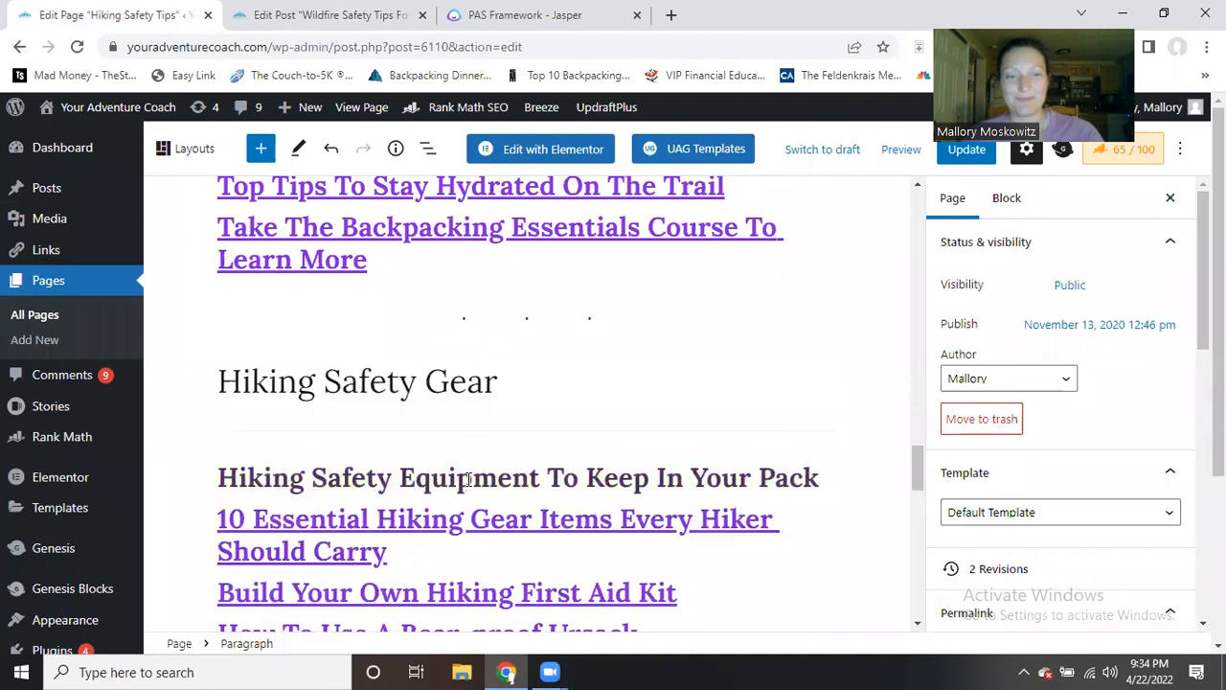
scroll(585, 349, up, 5)
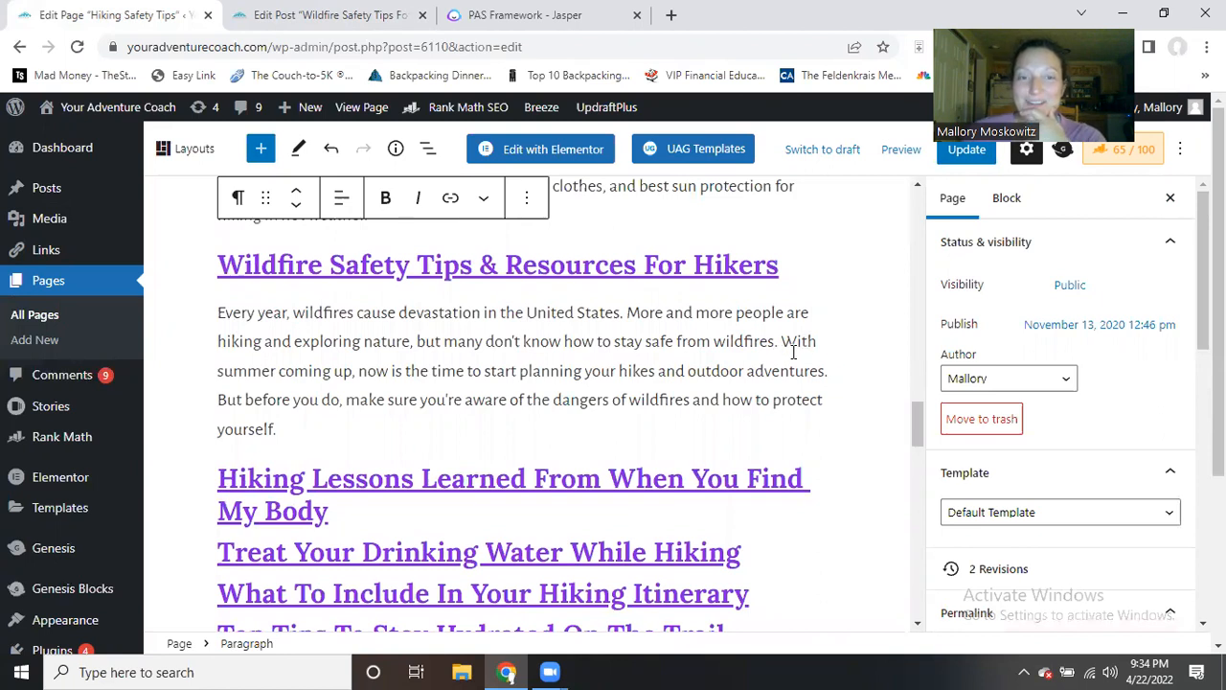
scroll(783, 383, up, 5)
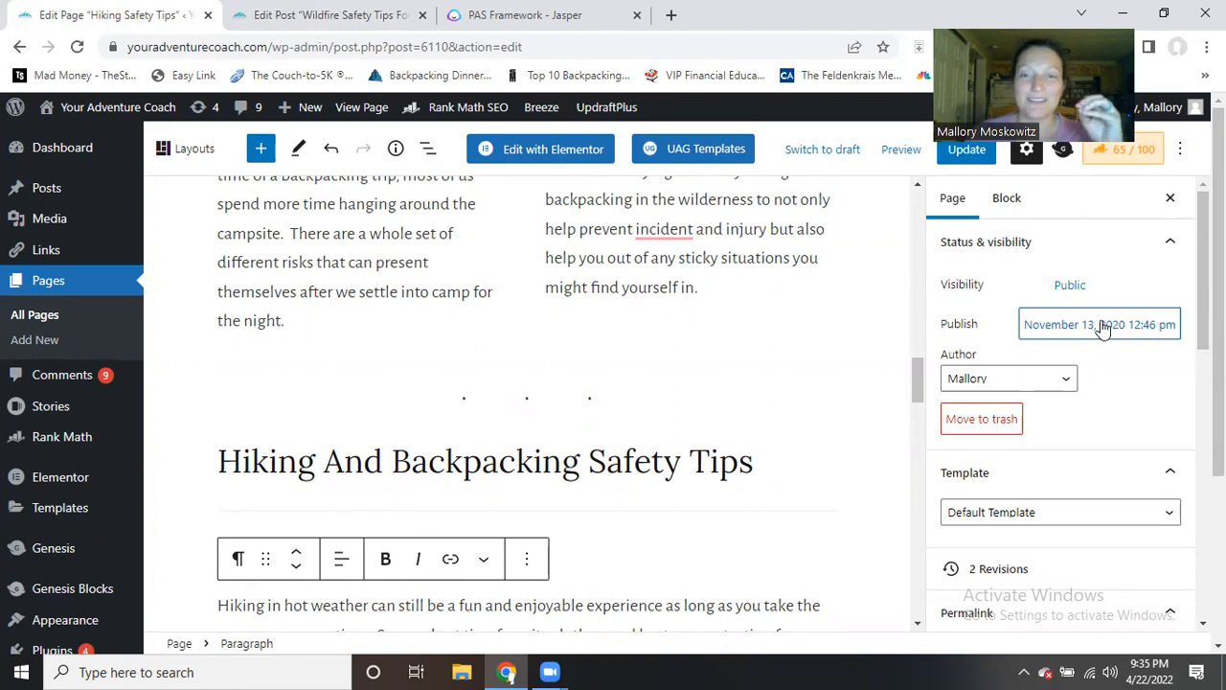
- Switch to the wildfire post and review its settings from the permalink and categories down to the featured image and excerpt
click(359, 16)
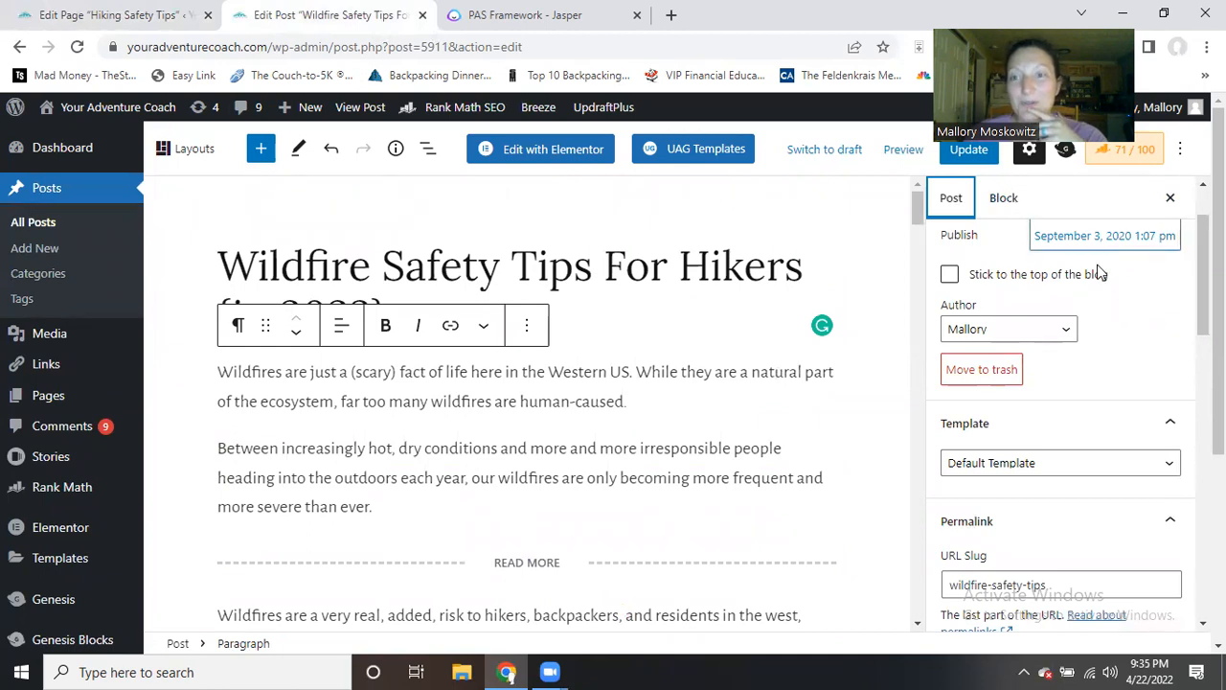
scroll(1101, 458, down, 3)
scroll(1044, 522, down, 5)
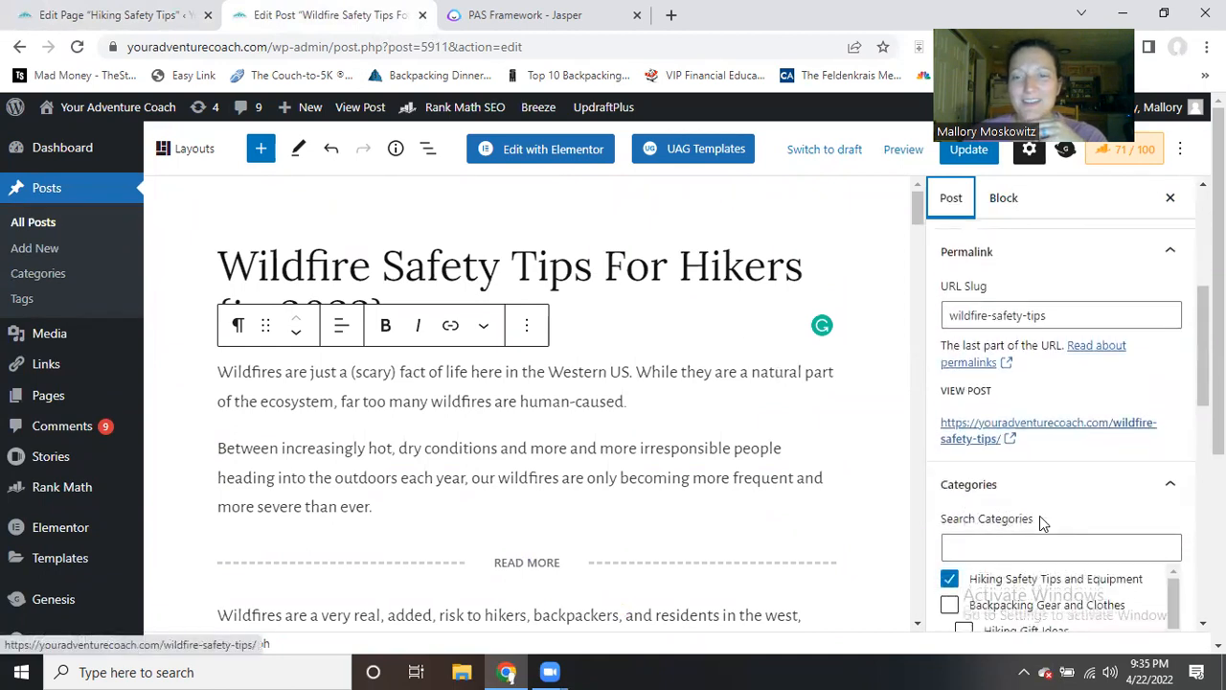
scroll(1026, 520, down, 1)
scroll(1026, 520, down, 3)
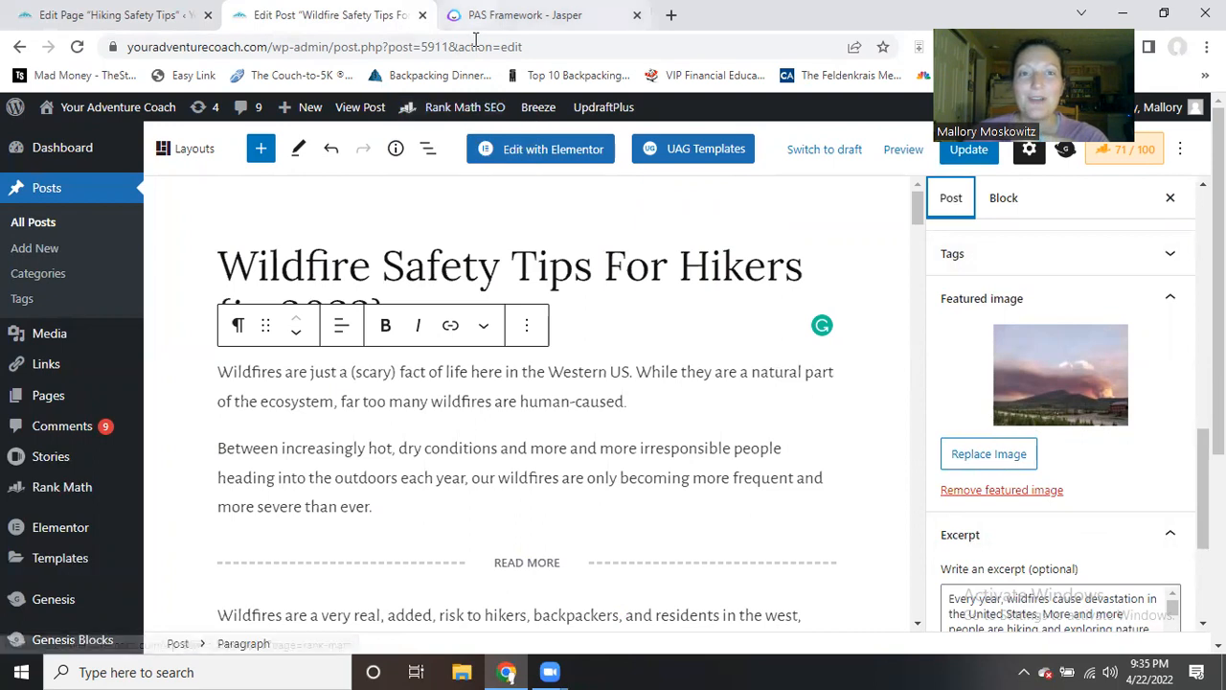
- Switch to Jasper, close the expanded PAS Framework output, and compare the generated text with the wildfire post once more
click(115, 21)
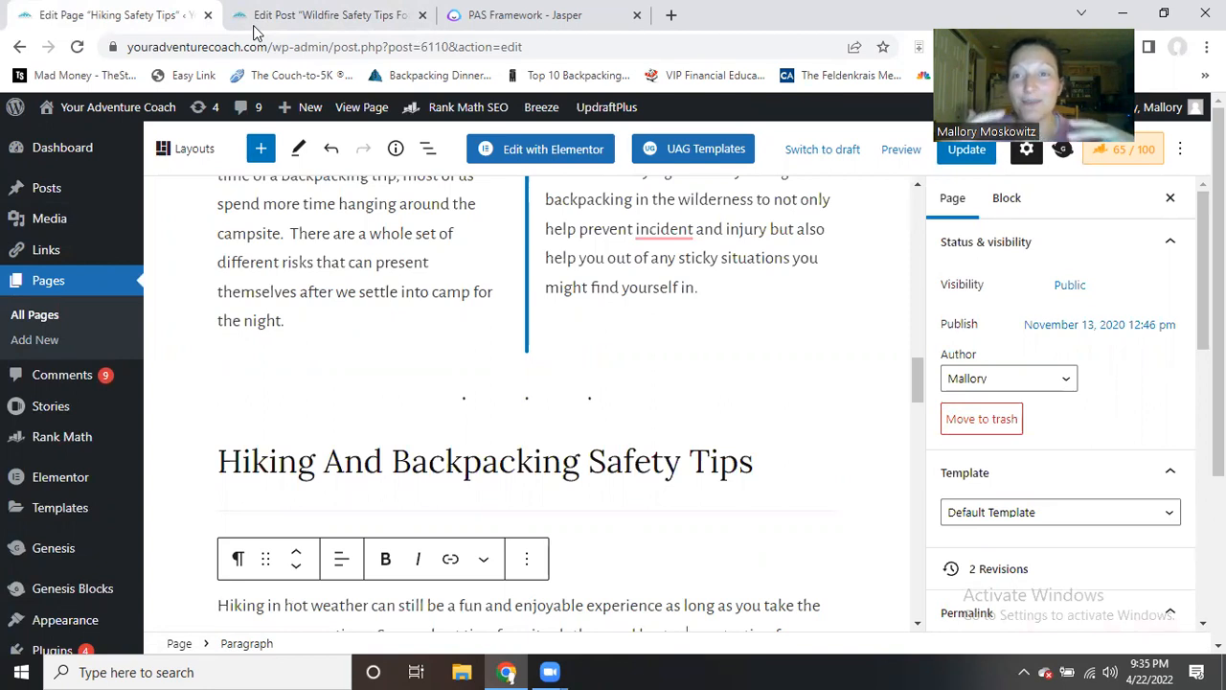
click(479, 15)
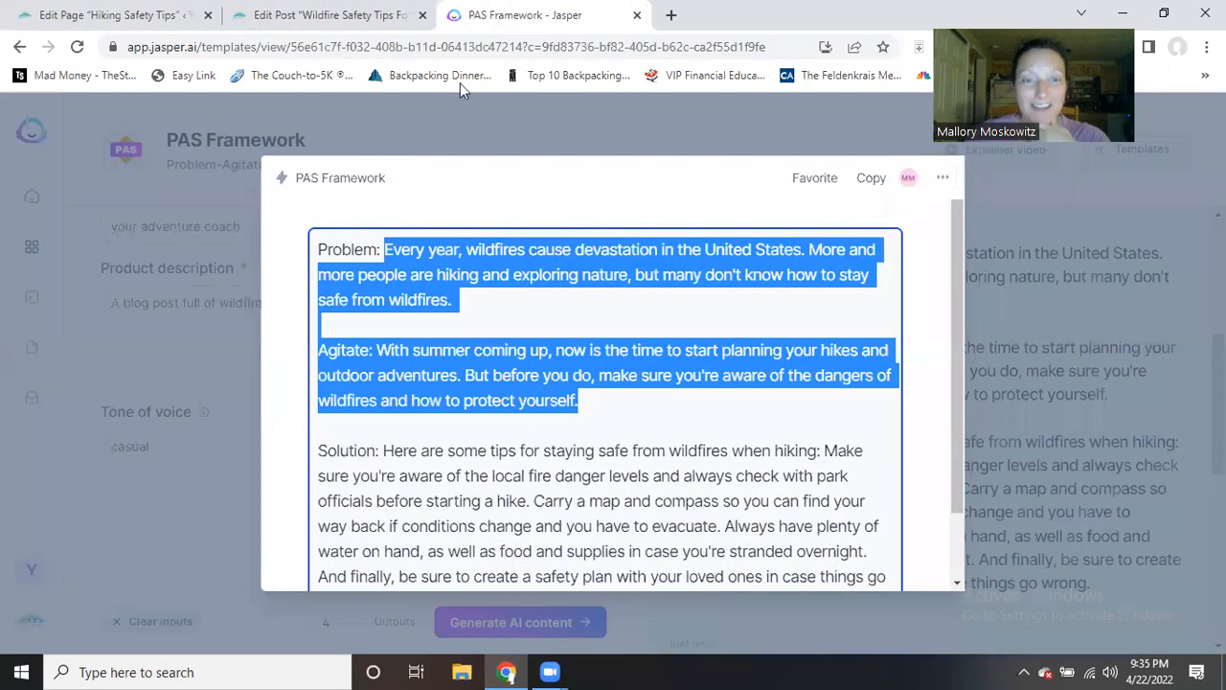
click(793, 409)
click(1026, 307)
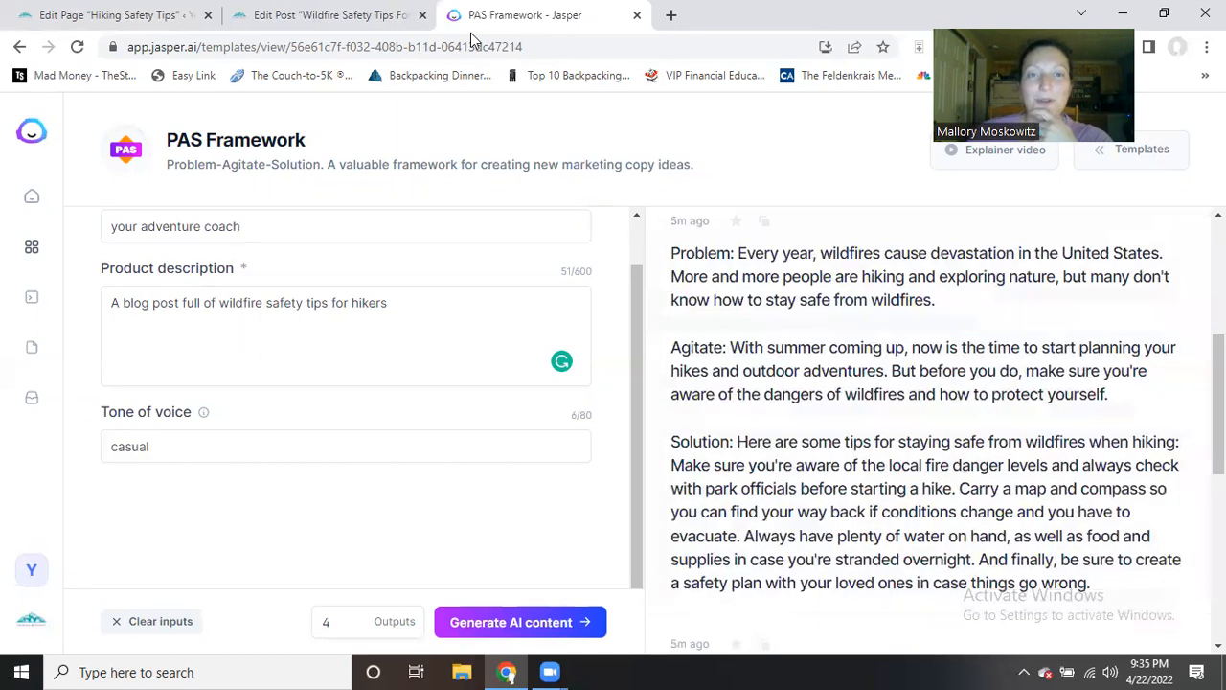
key(ctrl+shift+Tab)
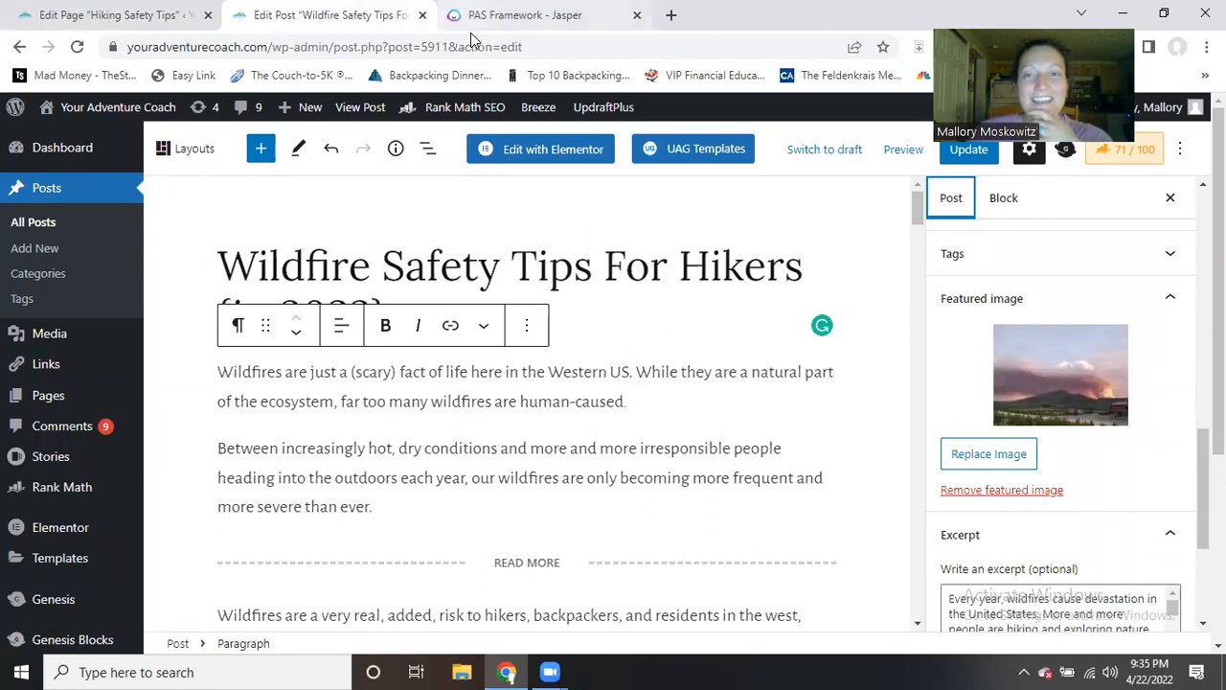
click(470, 30)
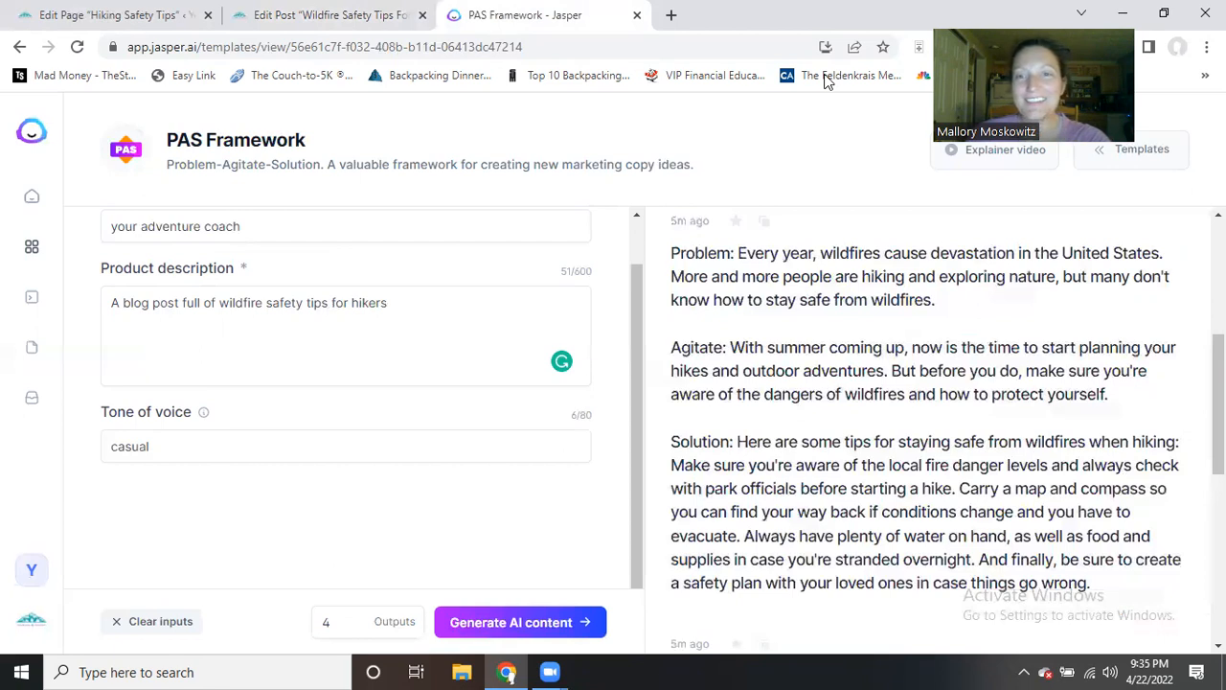